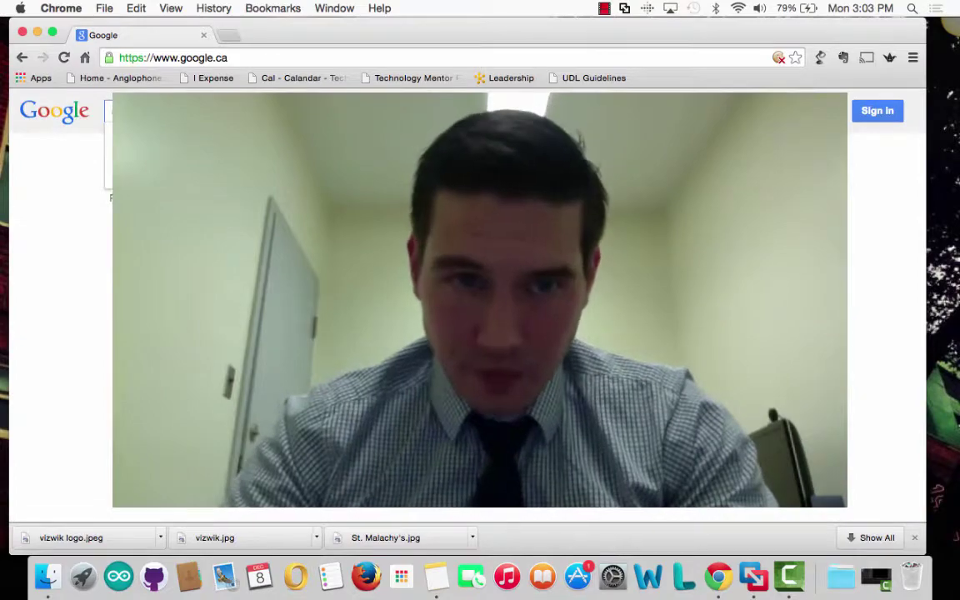
Search Google for 'google apps for education'
text(google apps for )
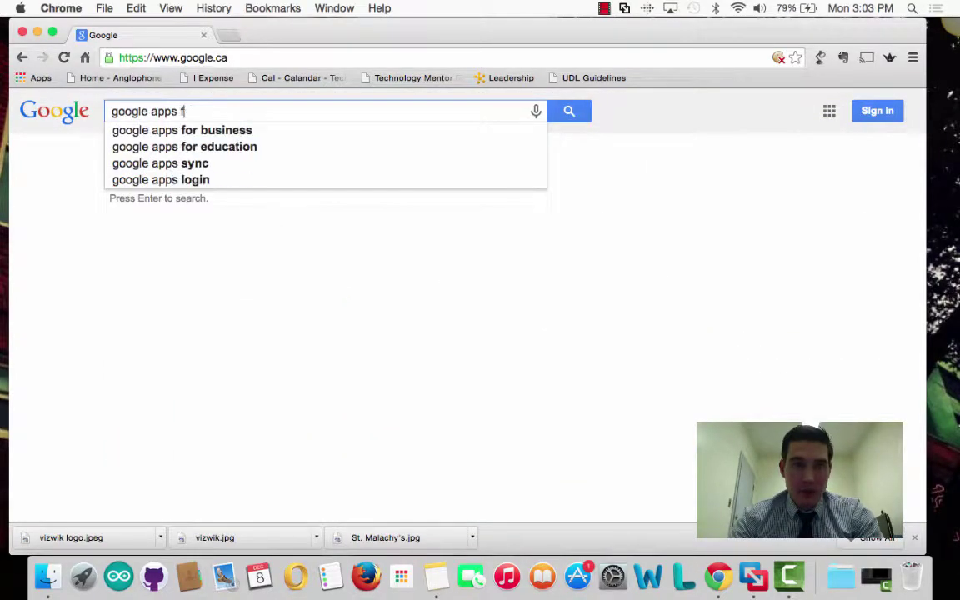
text(eucat)
key(BackSpace)
key(BackSpace)
key(BackSpace)
key(BackSpace)
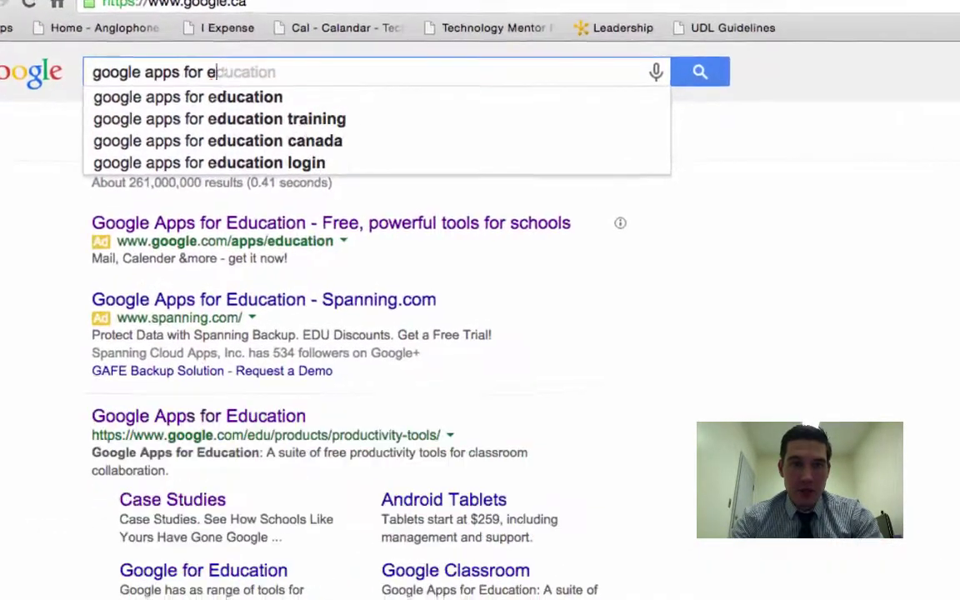
text(ducation)
key(Return)
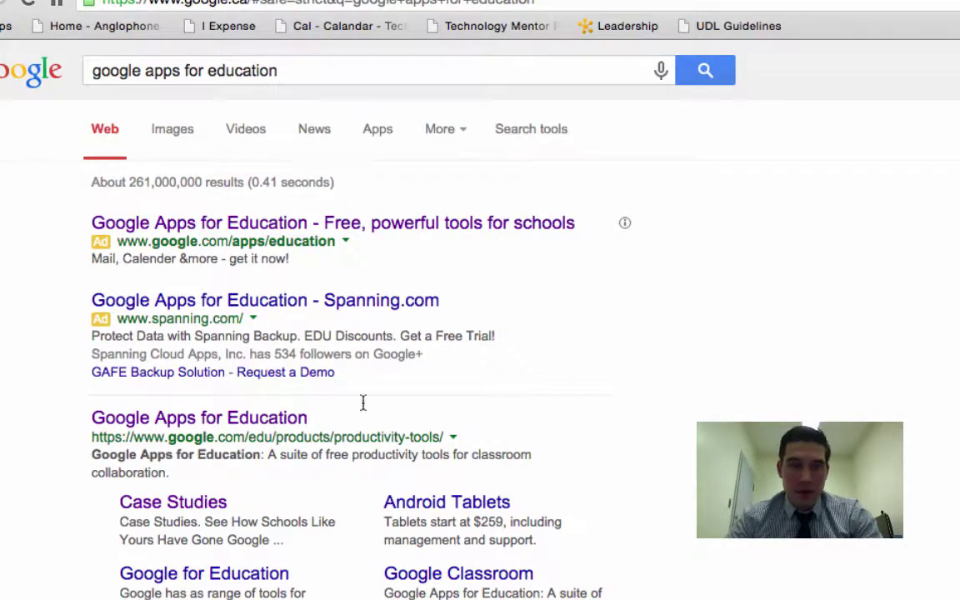
Open the Google for Education ad and its 'How to Get Google Apps for Education' panel
click(361, 224)
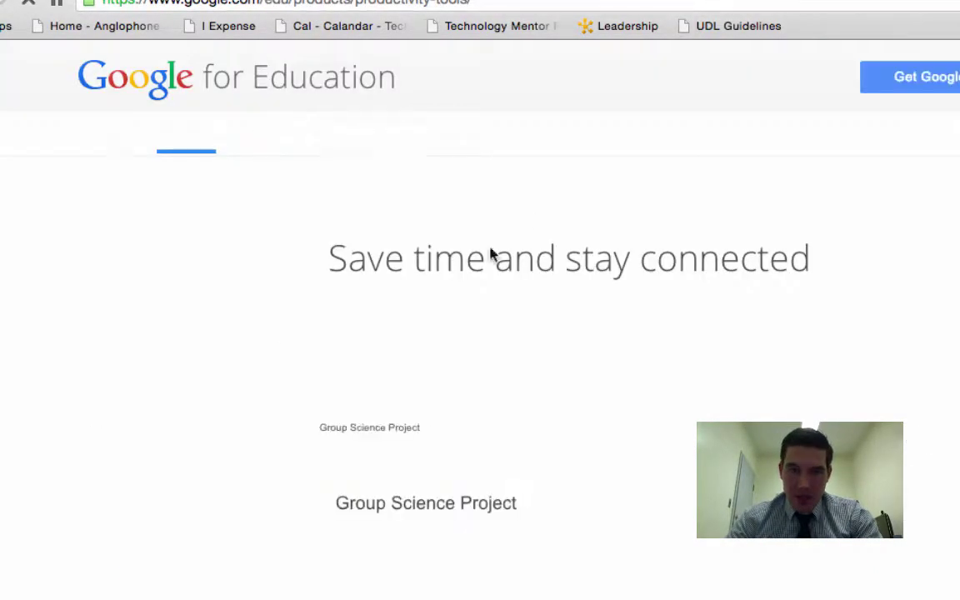
scroll(737, 342, down, 5)
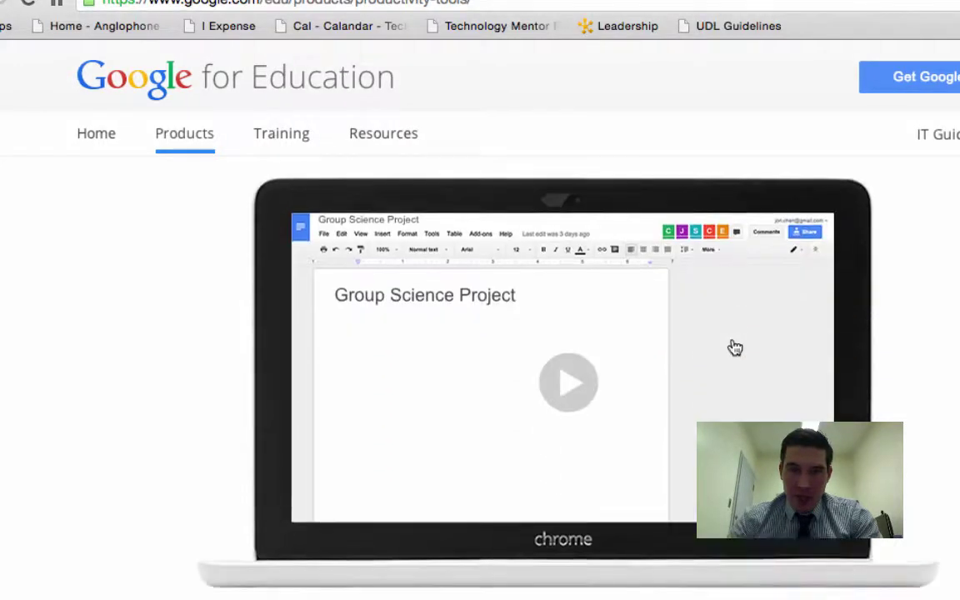
scroll(736, 347, down, 4)
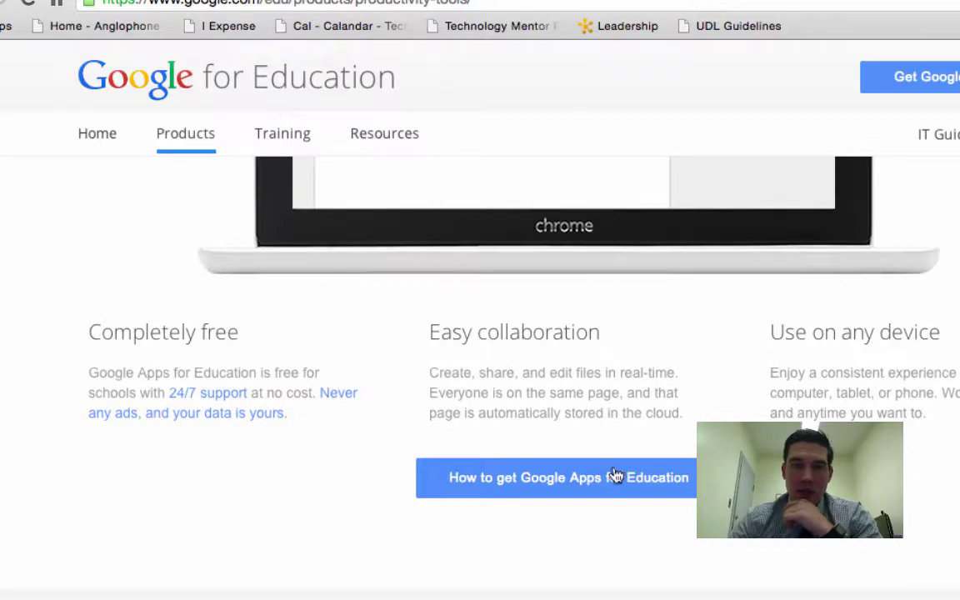
click(590, 493)
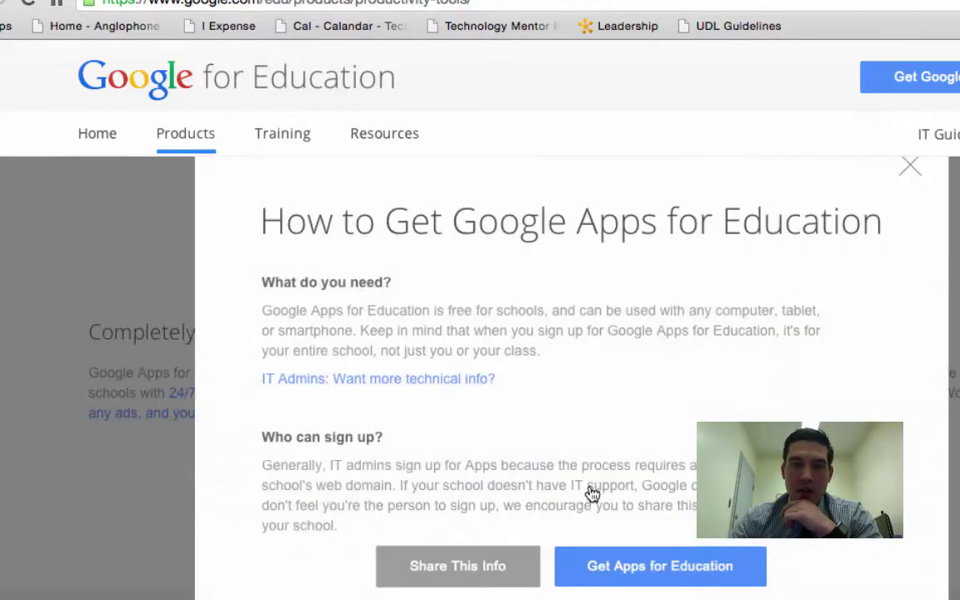
Start the sign-up form and enter the name Beaconsfield Middle
click(622, 564)
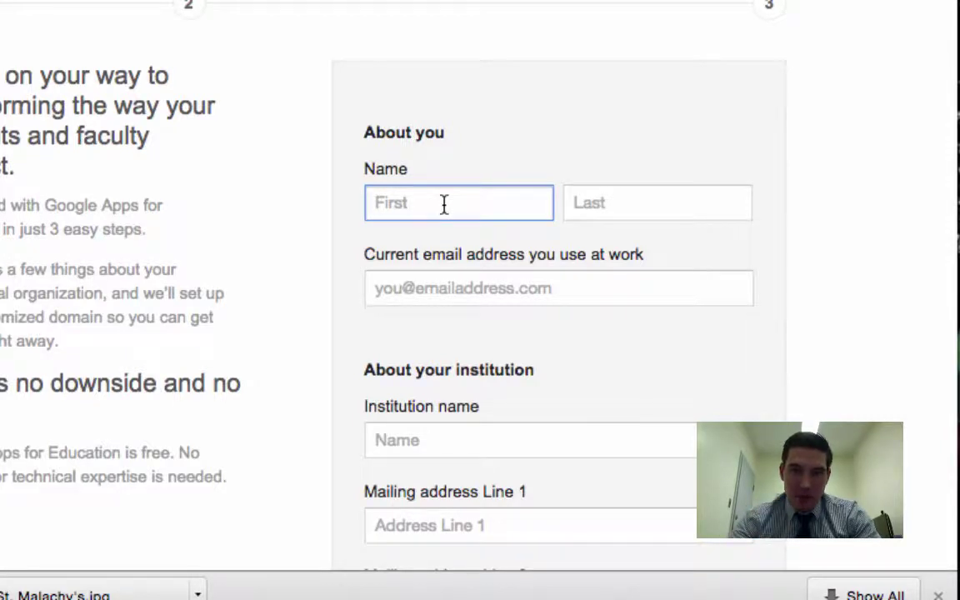
text(Be)
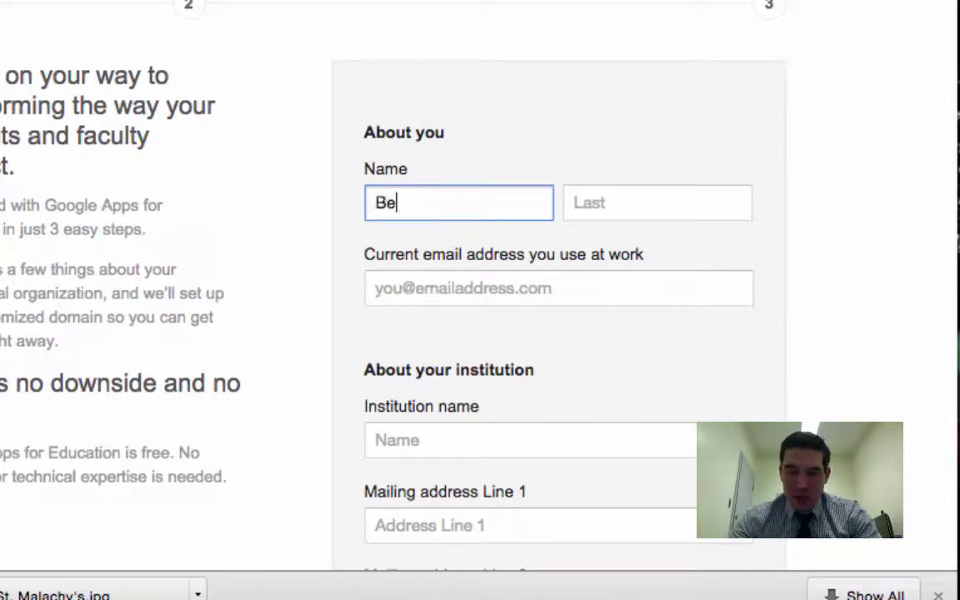
text(aconsfiel)
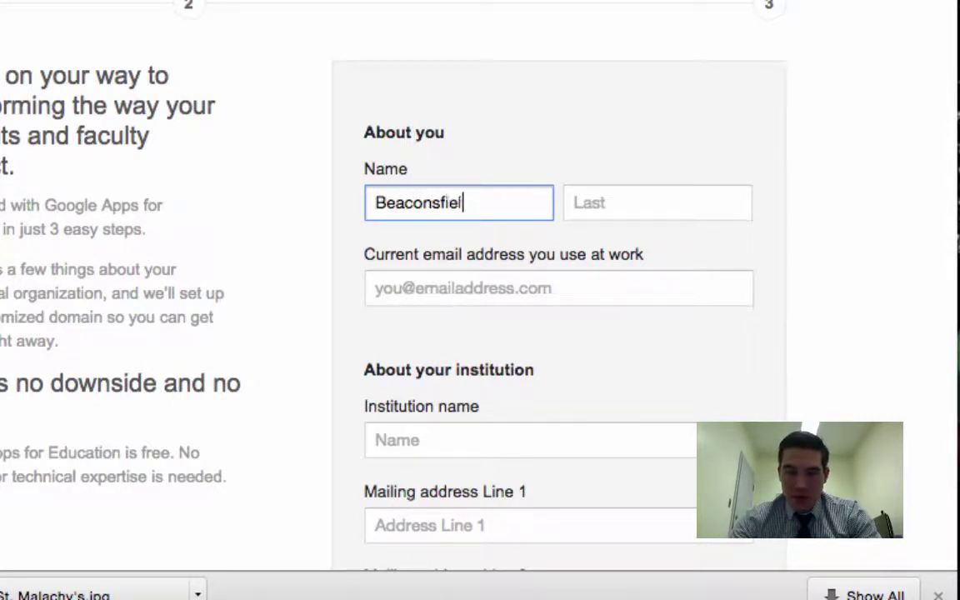
text(d)
key(Tab)
text(Mid)
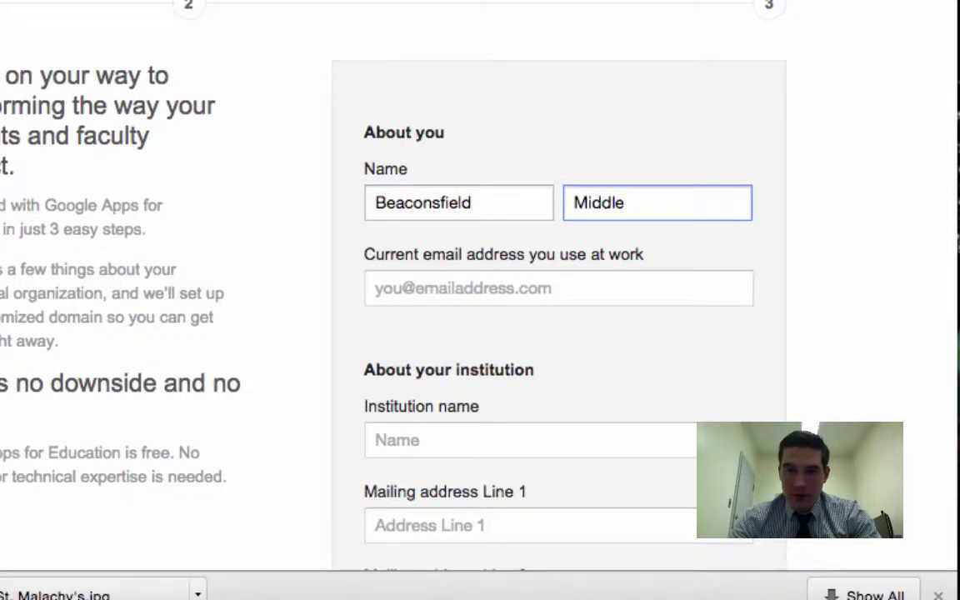
key(Tab)
Pick the suggested work e-mail, enter institution name Beaconsfield, then open a new tab
text(ph)
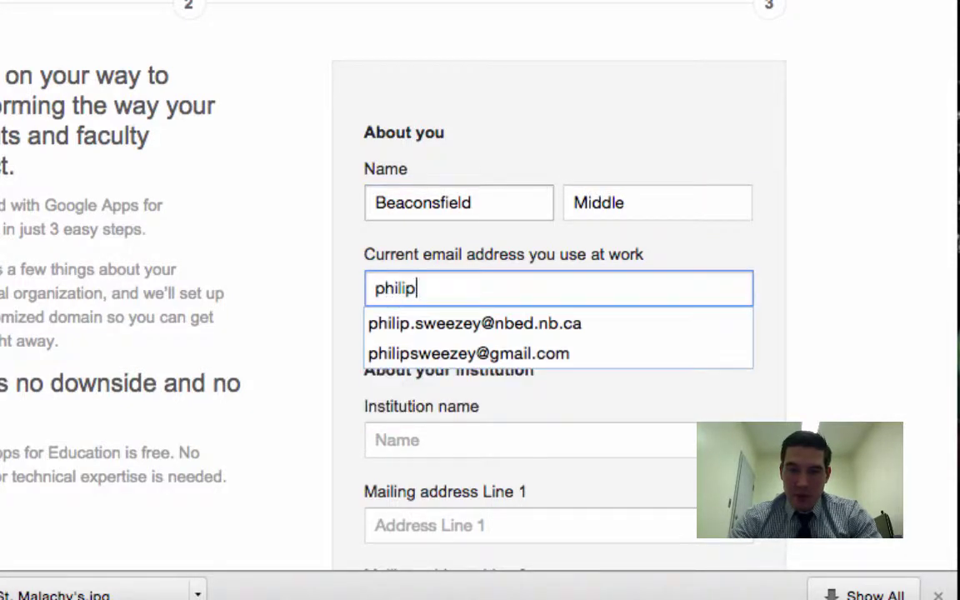
key(Down)
key(Tab)
scroll(589, 386, down, 3)
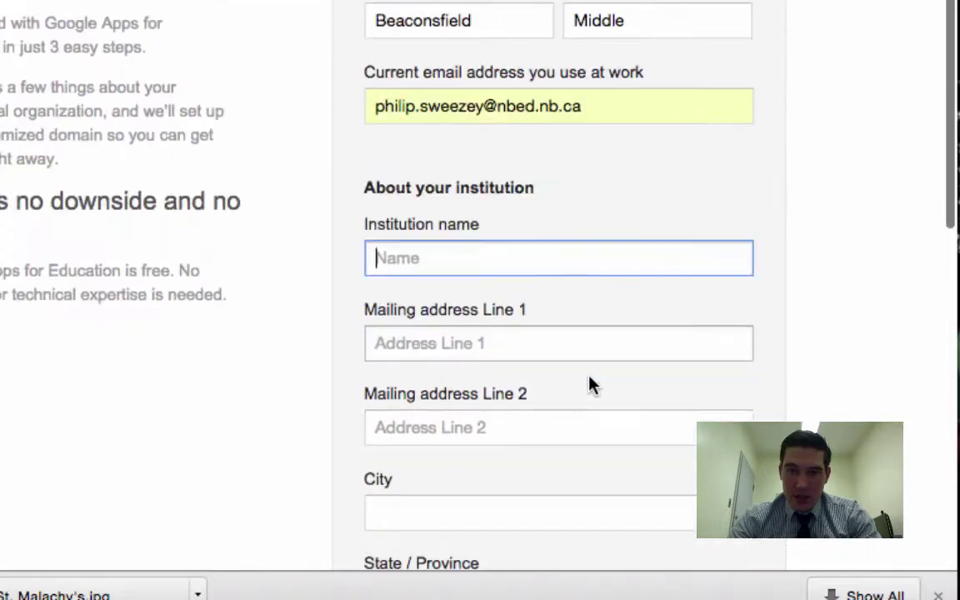
scroll(567, 289, down, 3)
text(B)
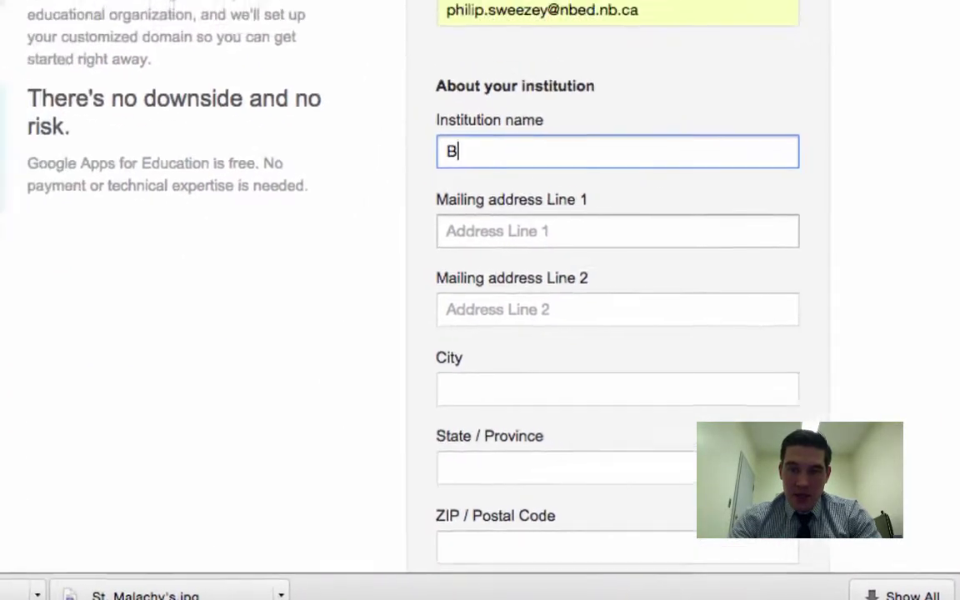
text(eaconsfield)
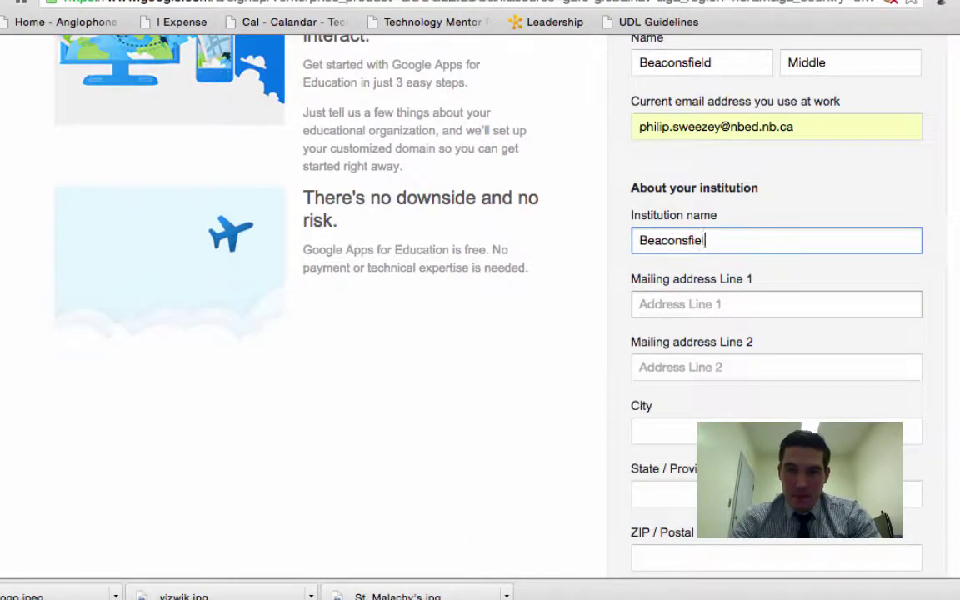
key(Tab)
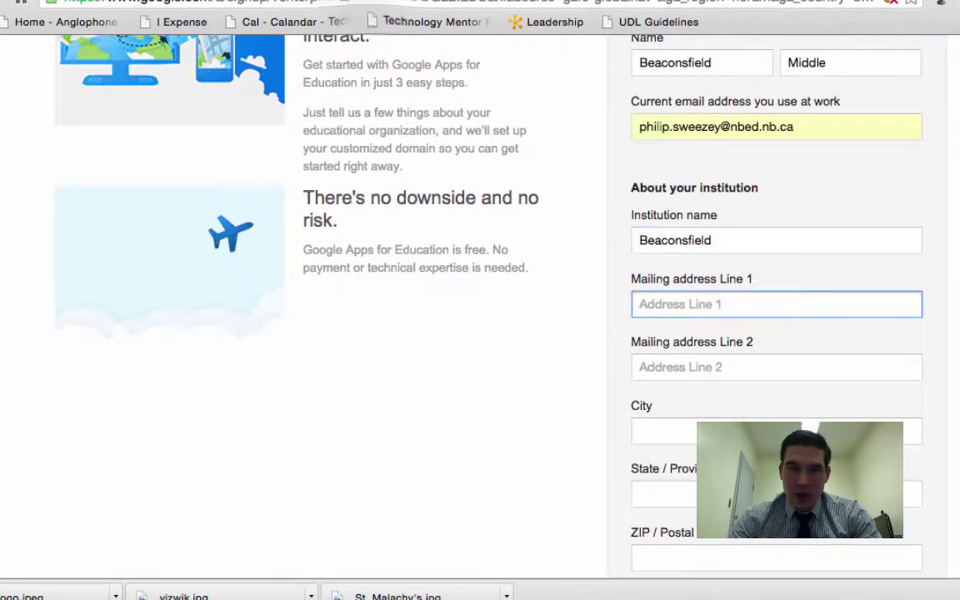
key(ctrl+t)
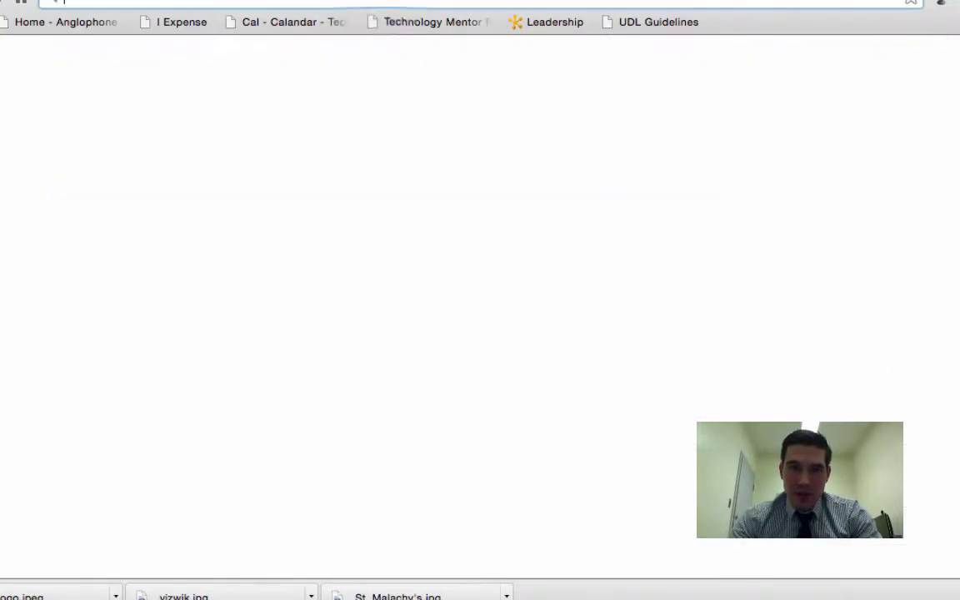
Search 'beaconsfield' and read the address on Beaconsfield Middle School's contact page
text(beaconsfield)
key(Return)
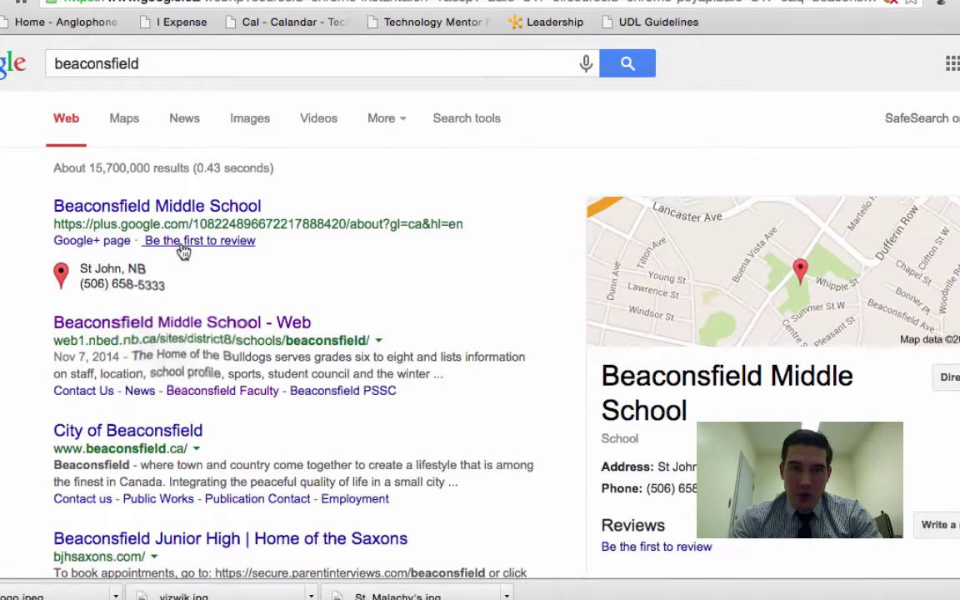
click(188, 322)
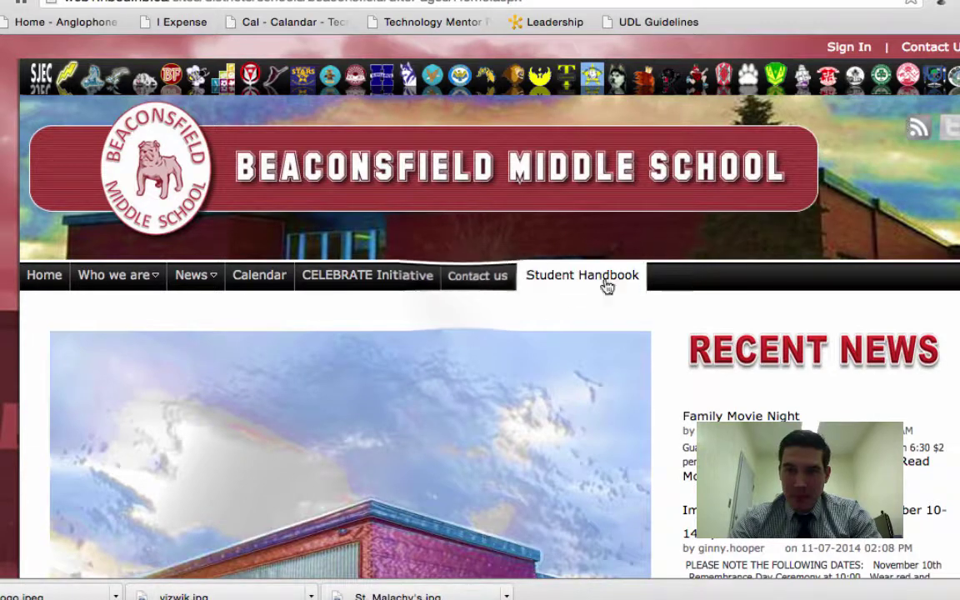
click(461, 281)
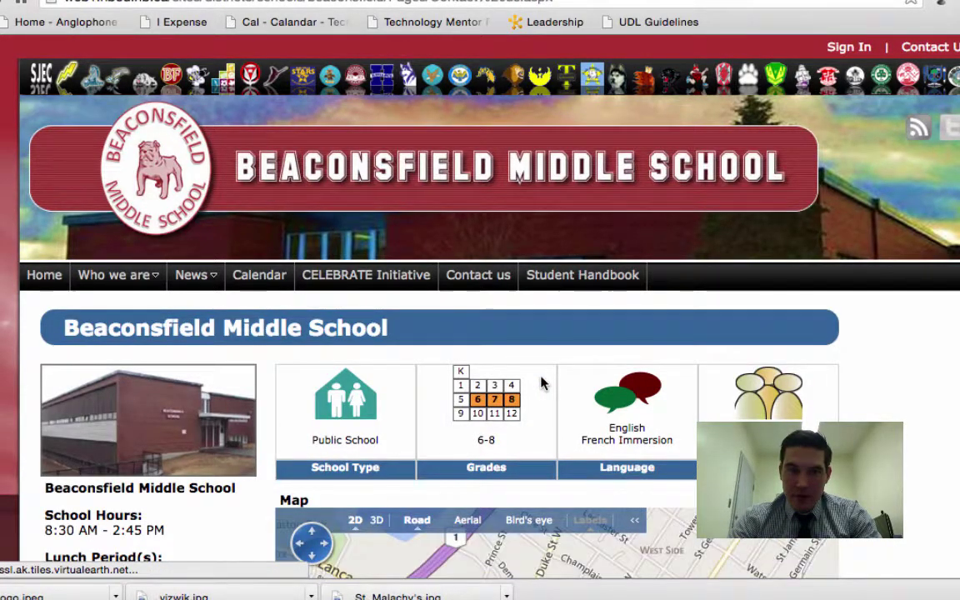
scroll(542, 382, down, 3)
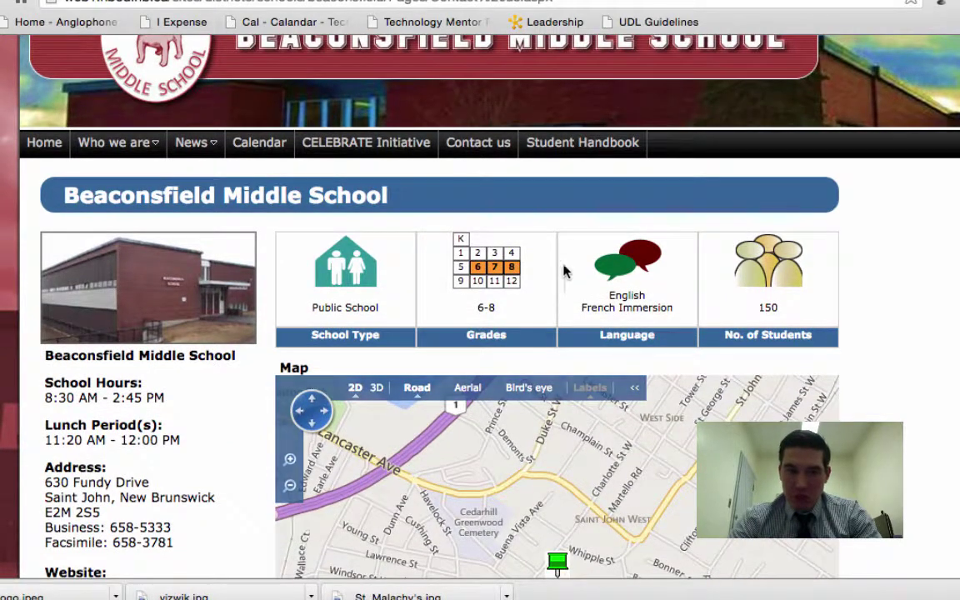
scroll(568, 273, down, 2)
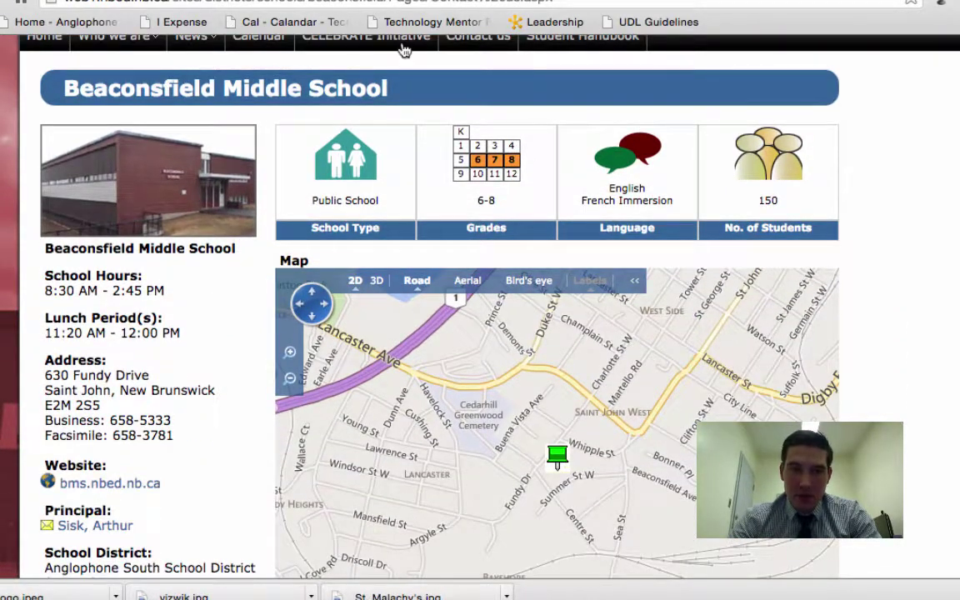
click(221, 4)
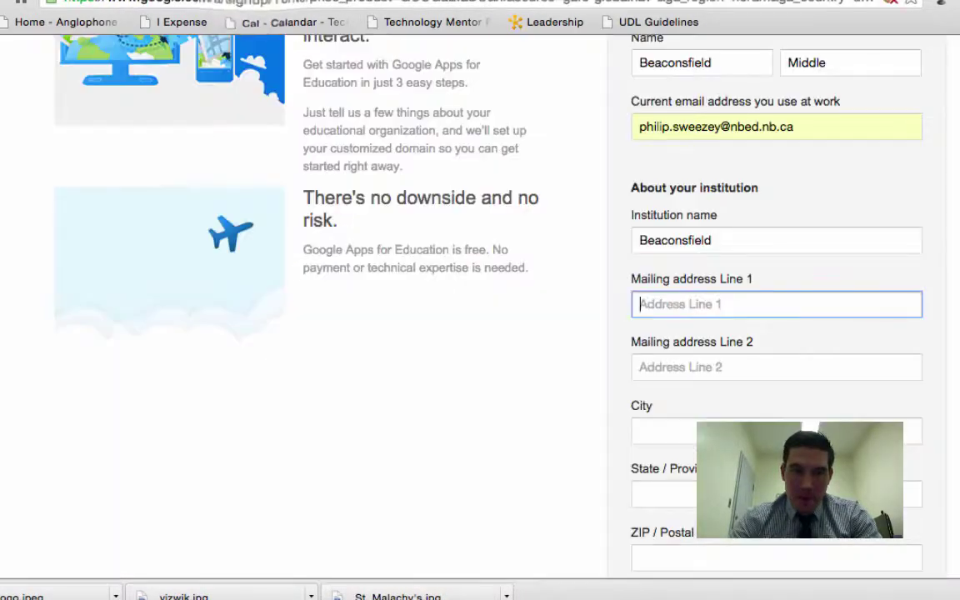
Enter the school's mailing address, city, province and postal code from its contact page
text(630 )
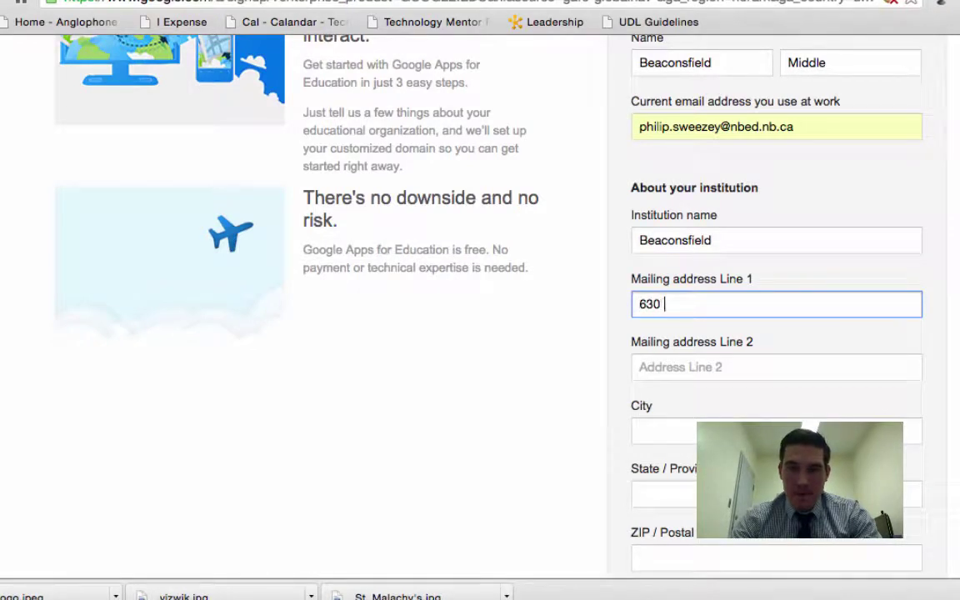
text(Fundy Drive)
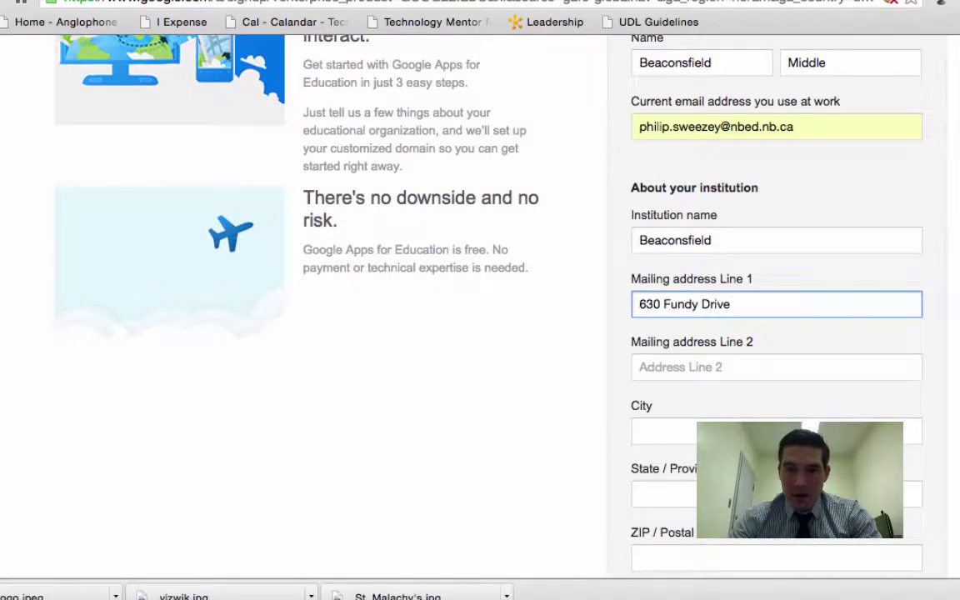
click(776, 367)
click(659, 431)
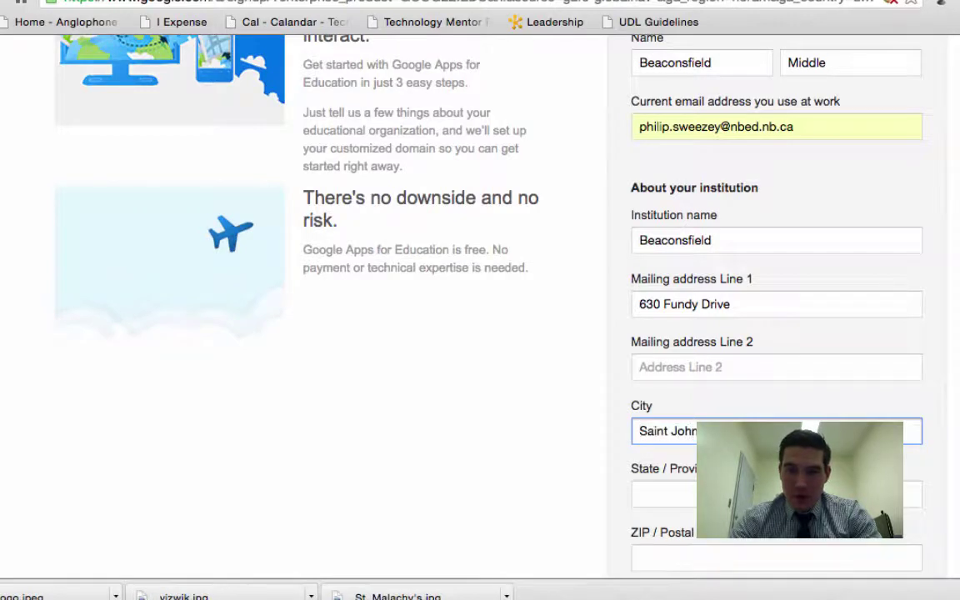
click(658, 494)
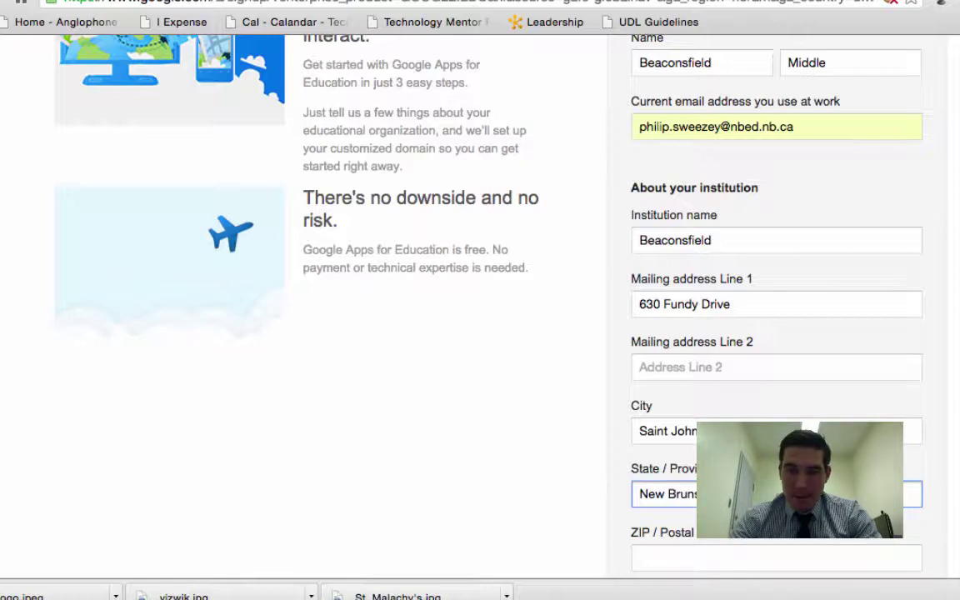
click(776, 559)
click(376, 3)
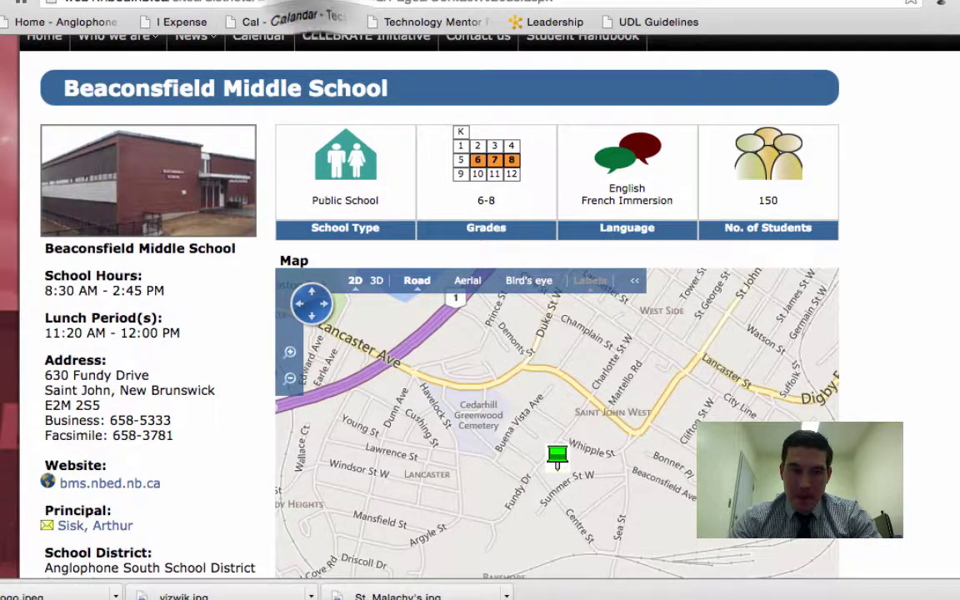
click(284, 3)
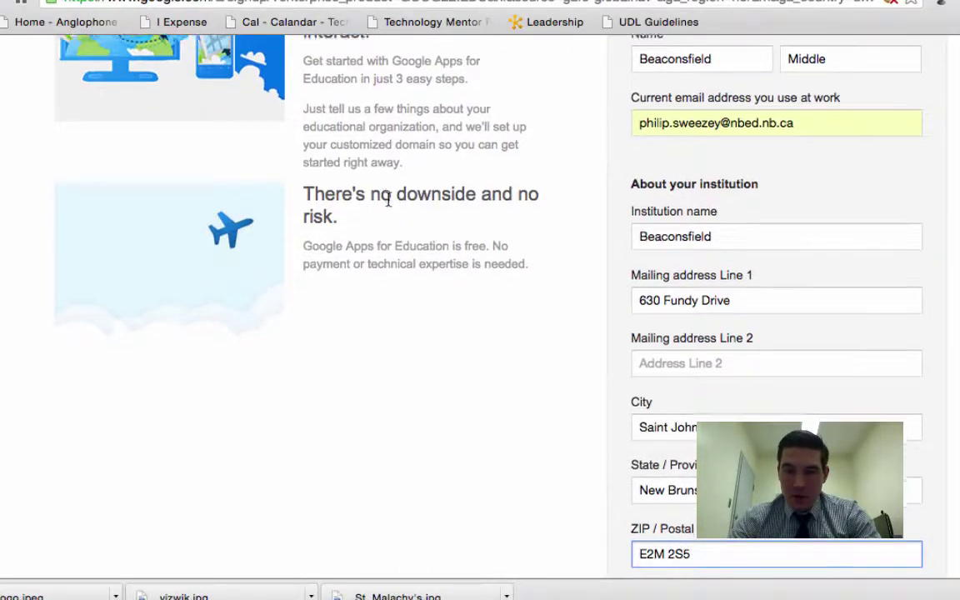
Copy bms.nbed.nb.ca from the school's website and paste it as the Institution Website
scroll(389, 206, down, 5)
click(692, 230)
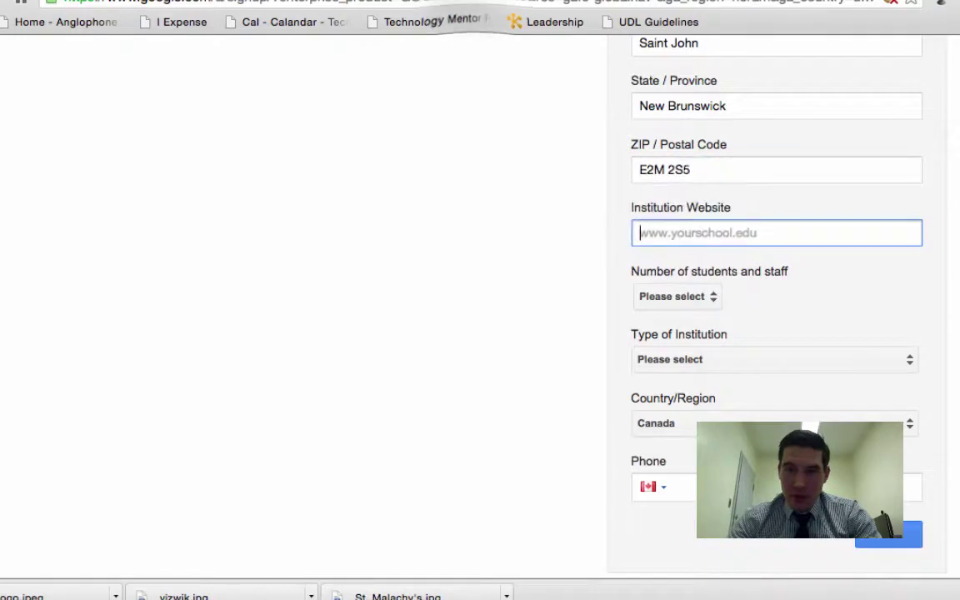
click(425, 3)
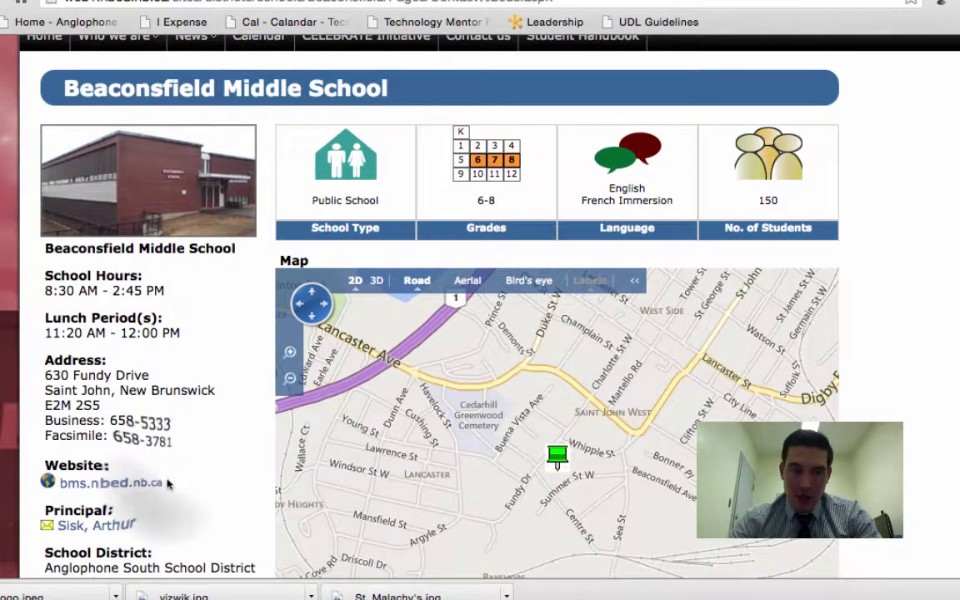
drag(164, 485, 60, 492)
key(super+c)
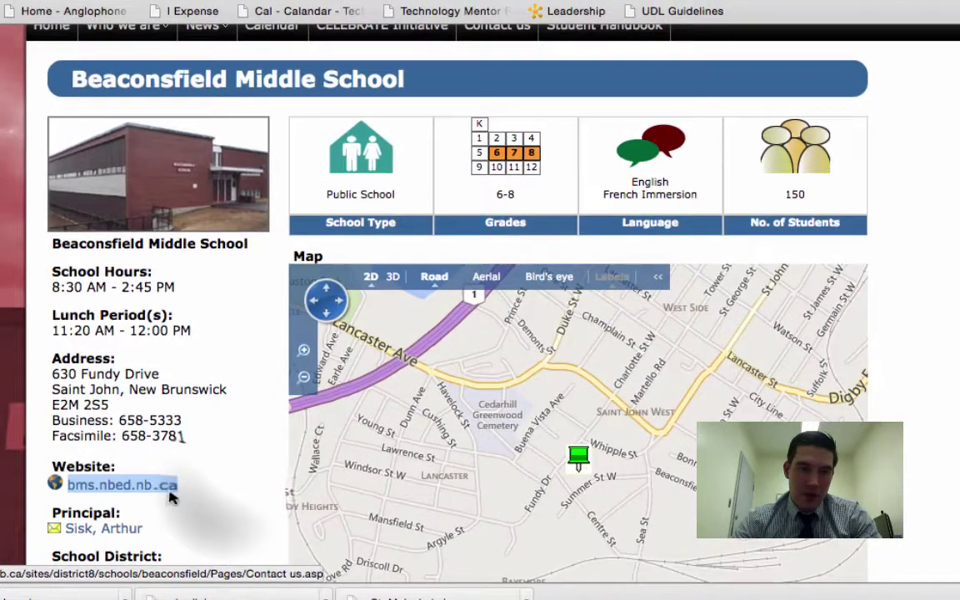
click(170, 493)
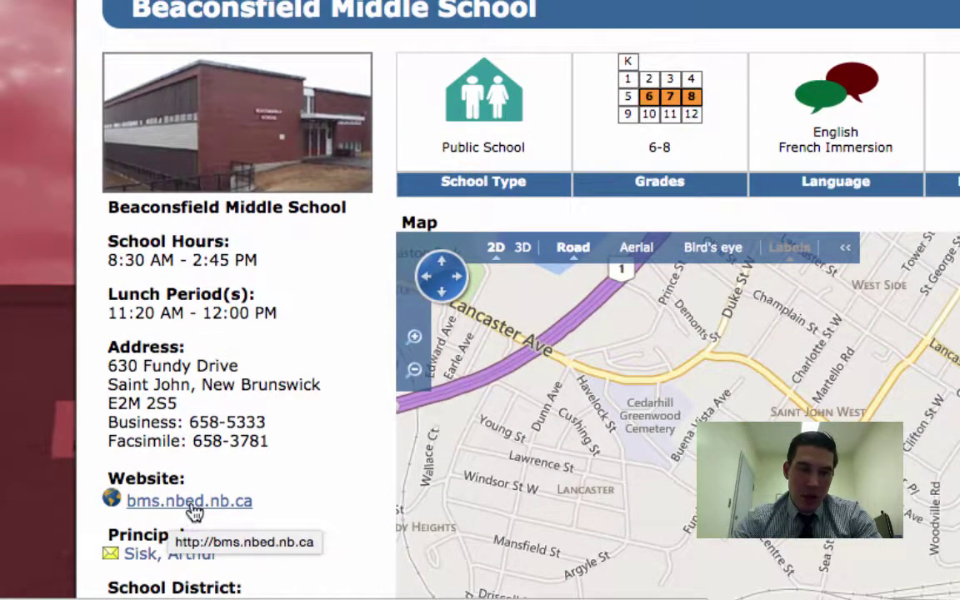
scroll(535, 360, up, 5)
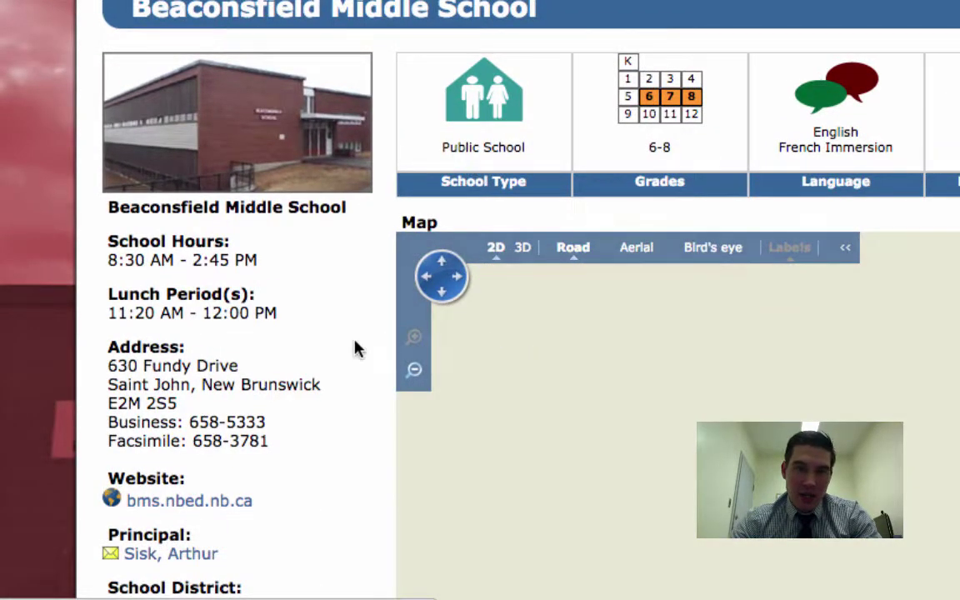
scroll(357, 347, up, 3)
scroll(664, 194, down, 4)
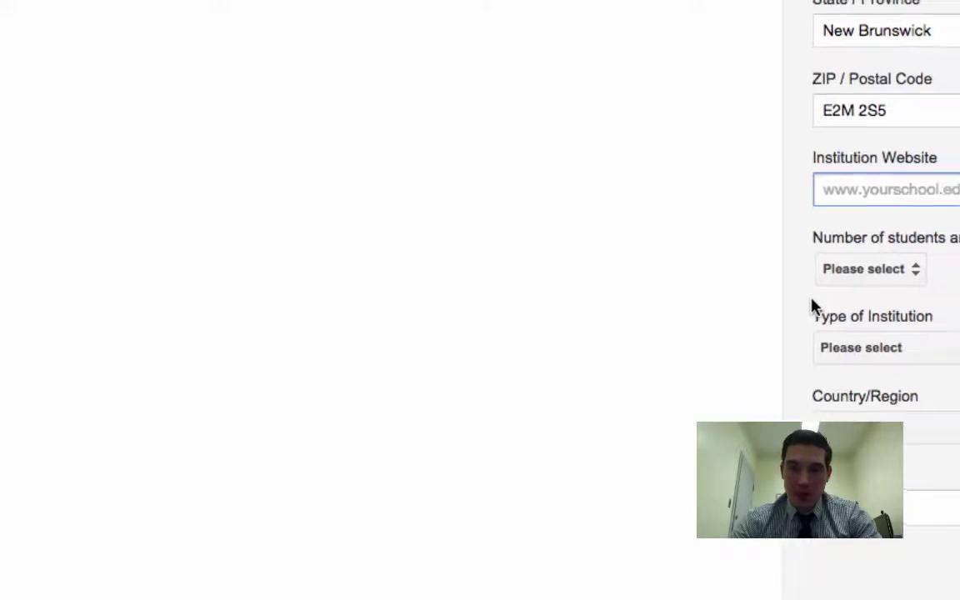
key(super+v)
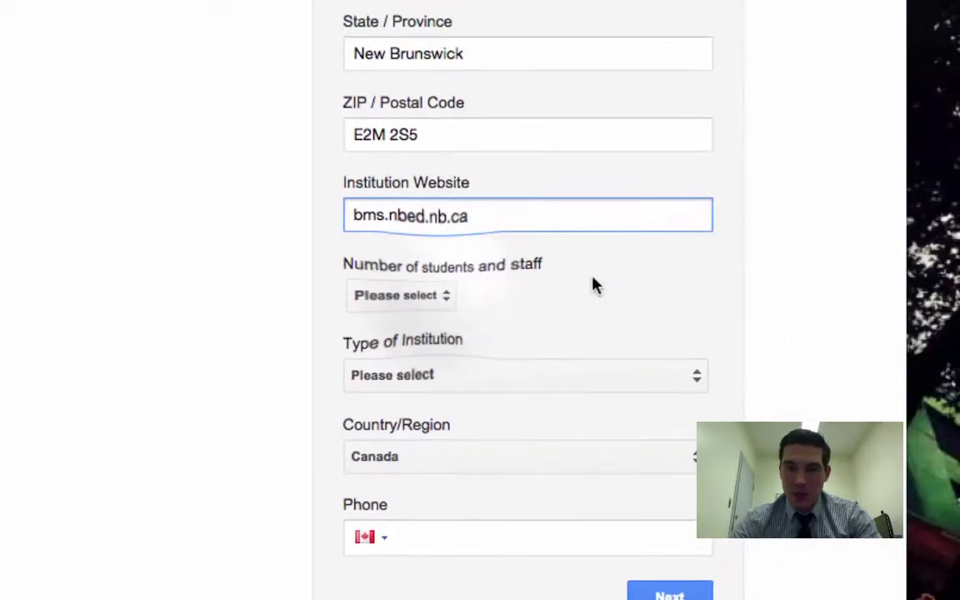
Set 101 - 500 students and staff, Primary/Secondary type, and the school's phone number
click(551, 290)
click(490, 371)
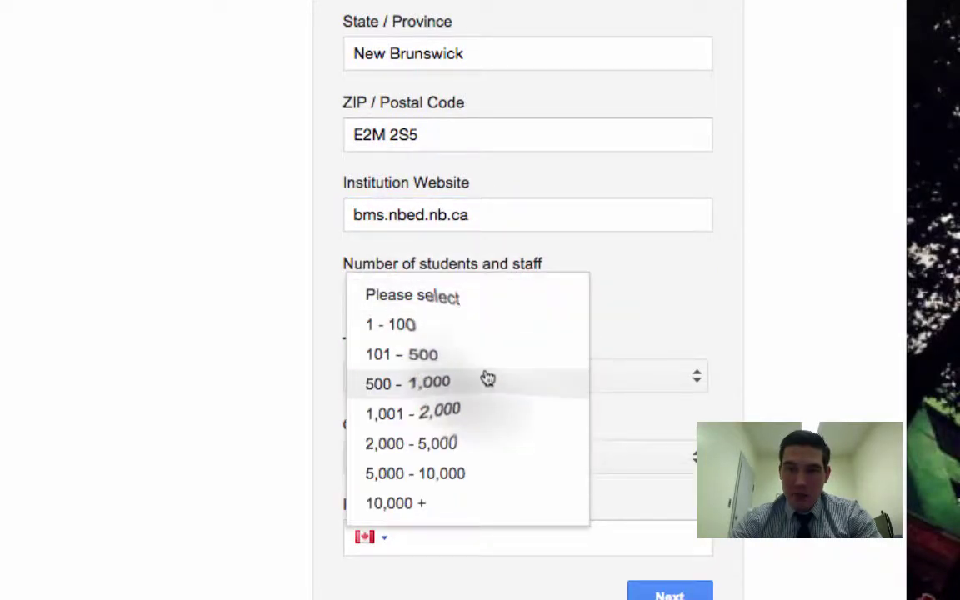
click(433, 388)
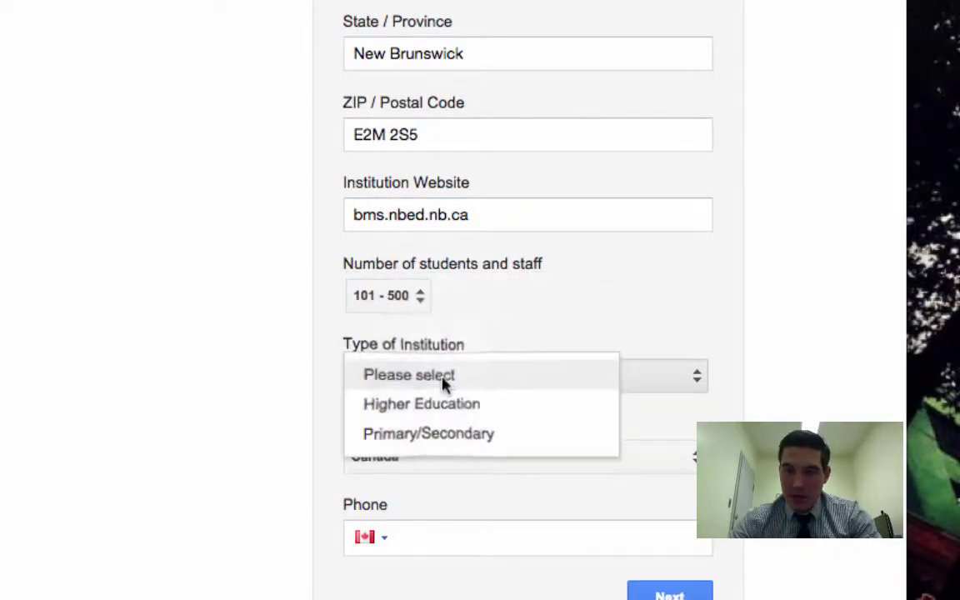
click(438, 430)
click(429, 540)
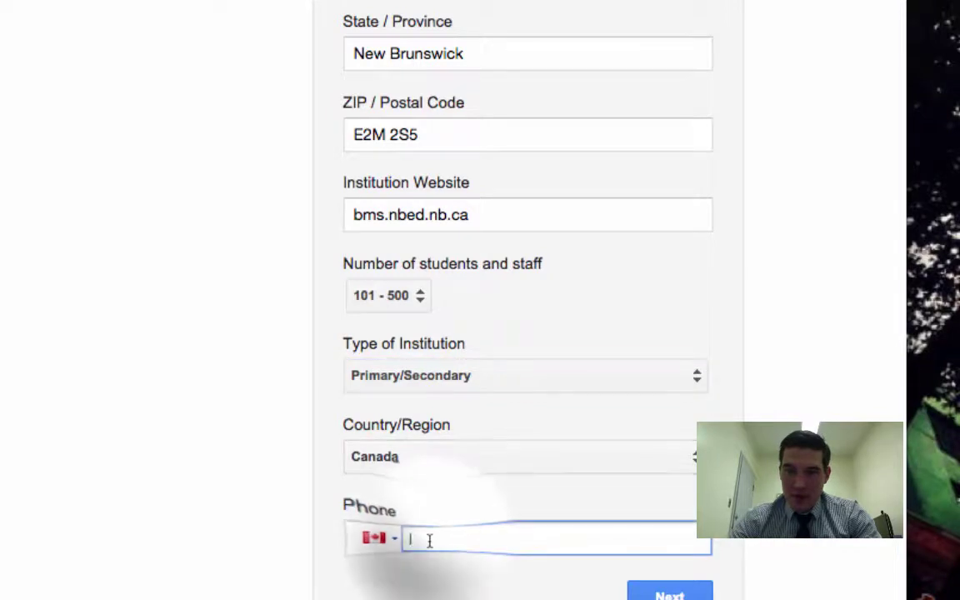
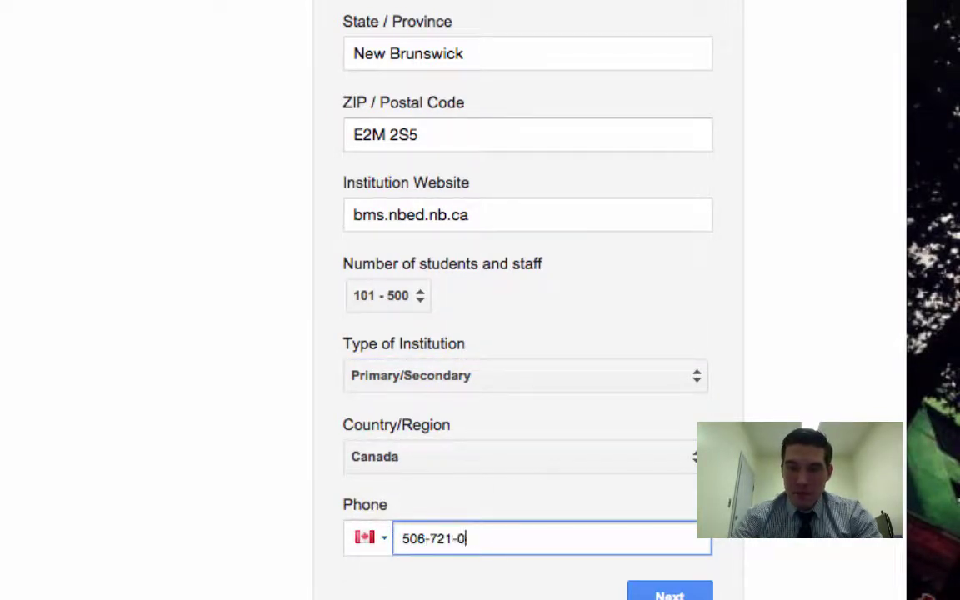
key(Return)
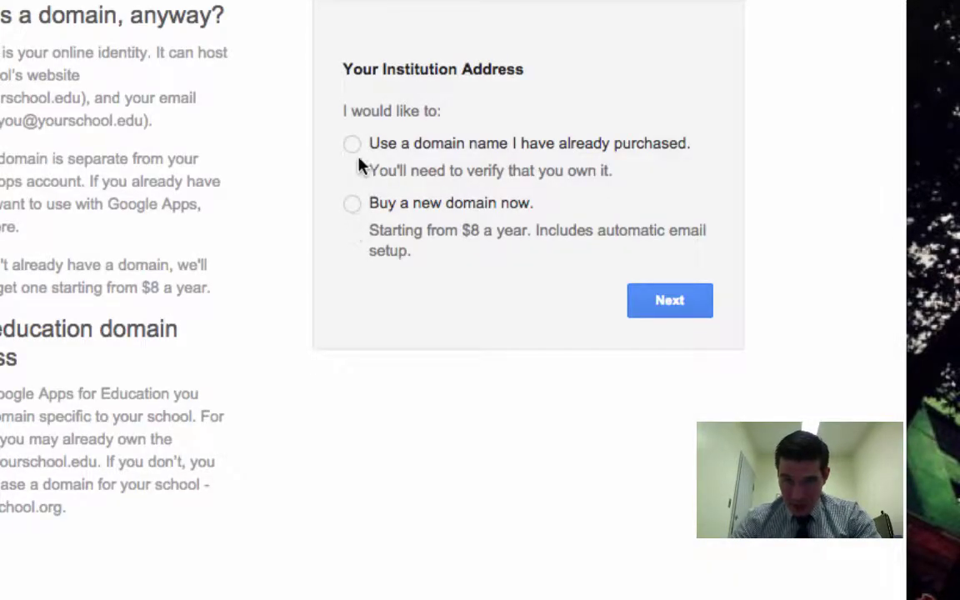
Use the already purchased domain bms.nbed.nb.ca and continue
click(351, 145)
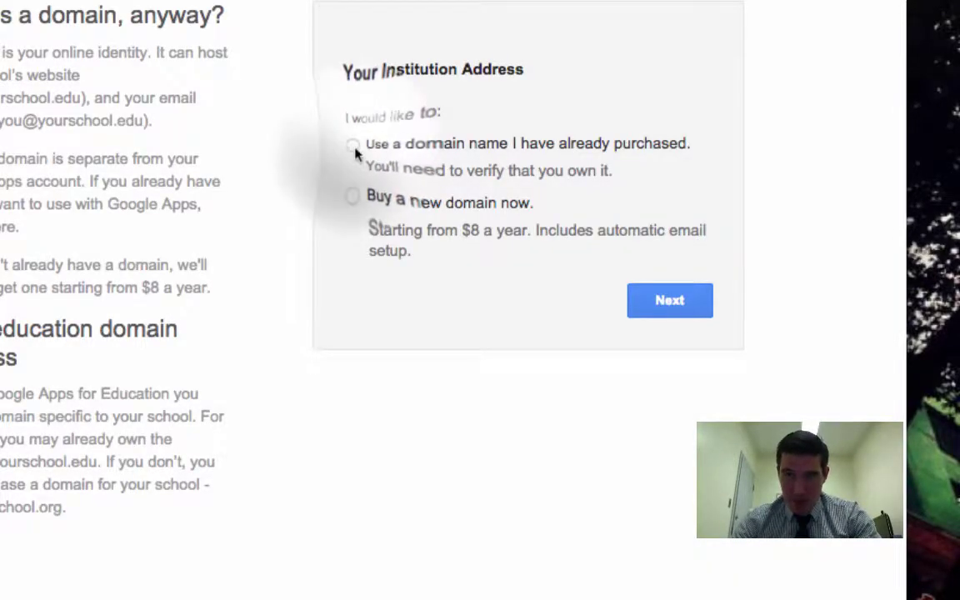
click(497, 305)
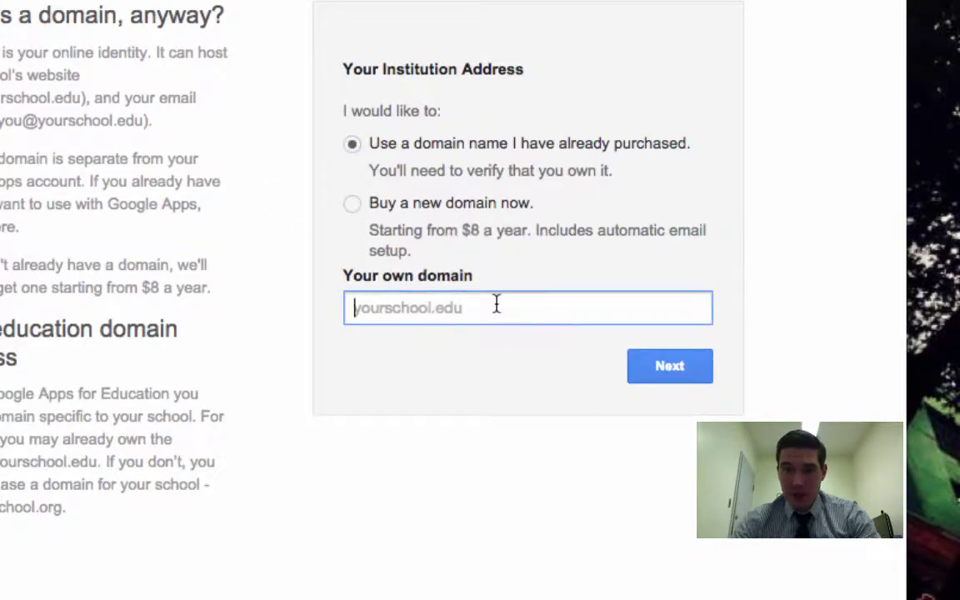
key(ctrl+v)
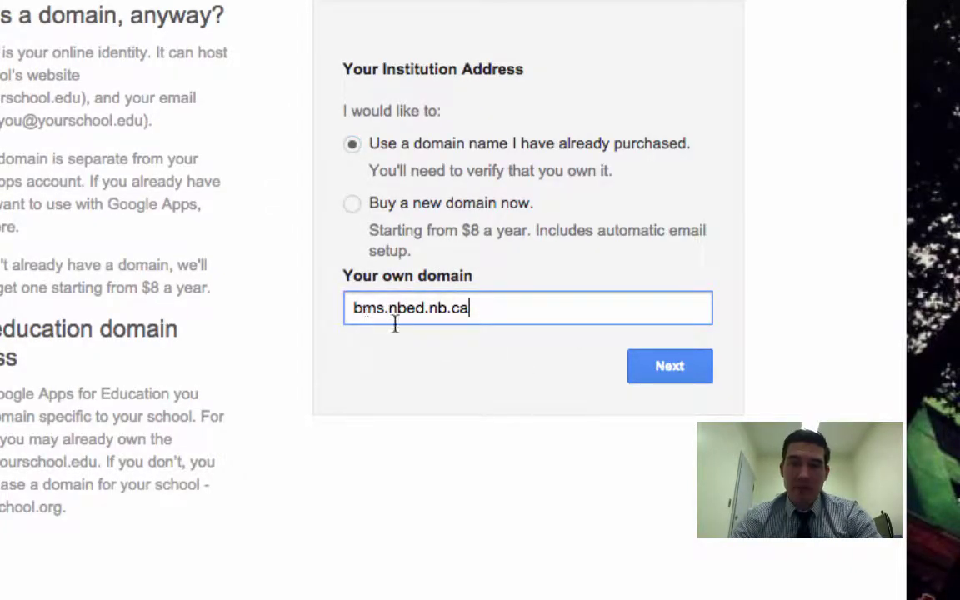
click(651, 369)
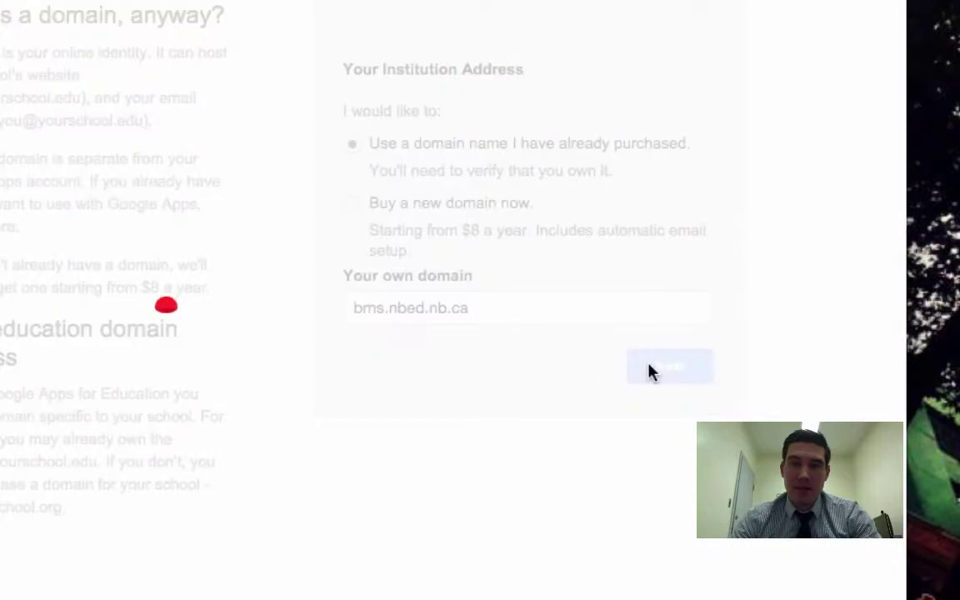
Create the administrator username admin and enter and confirm its password
click(398, 135)
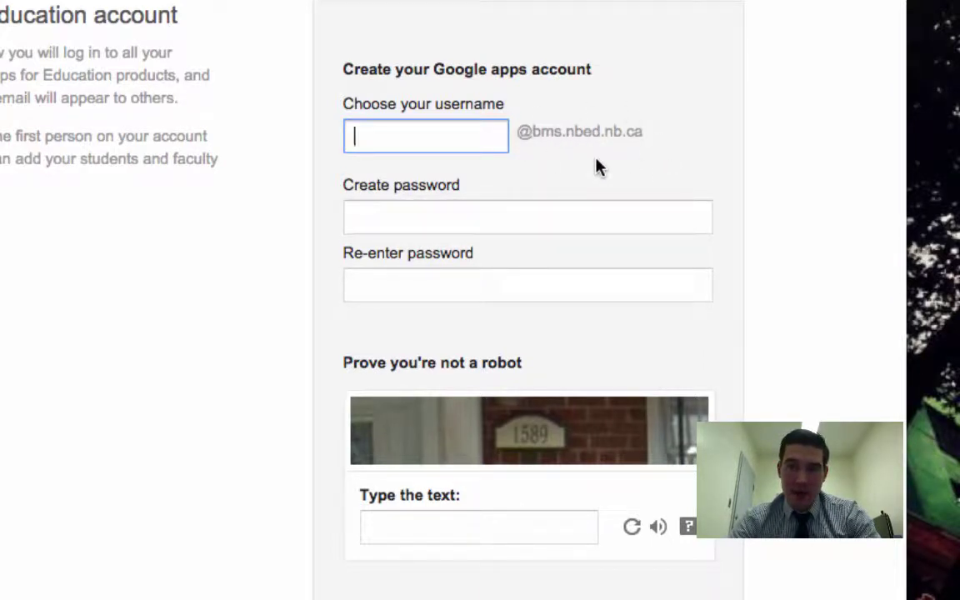
text(admin)
key(Tab)
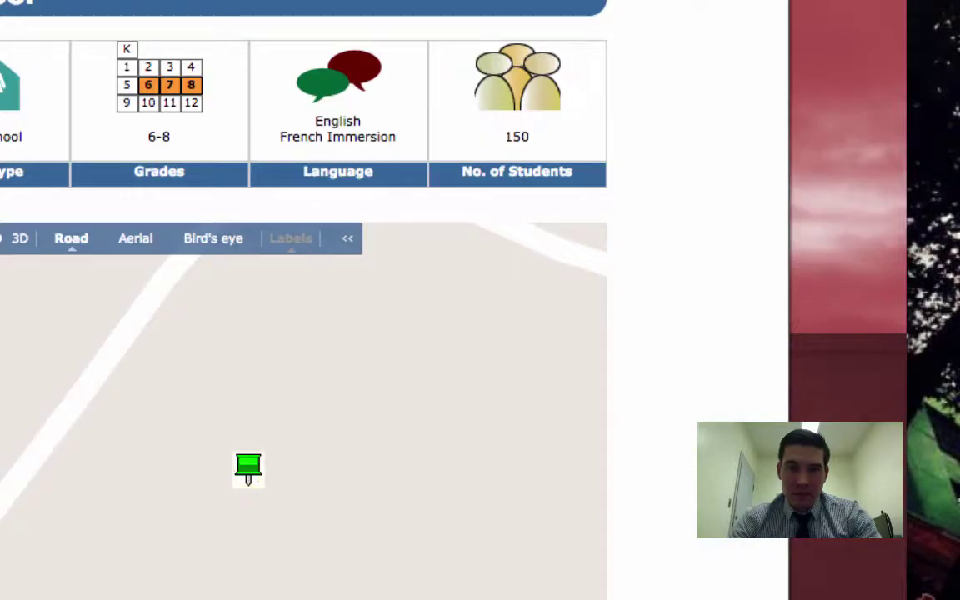
scroll(27, 125, up, 5)
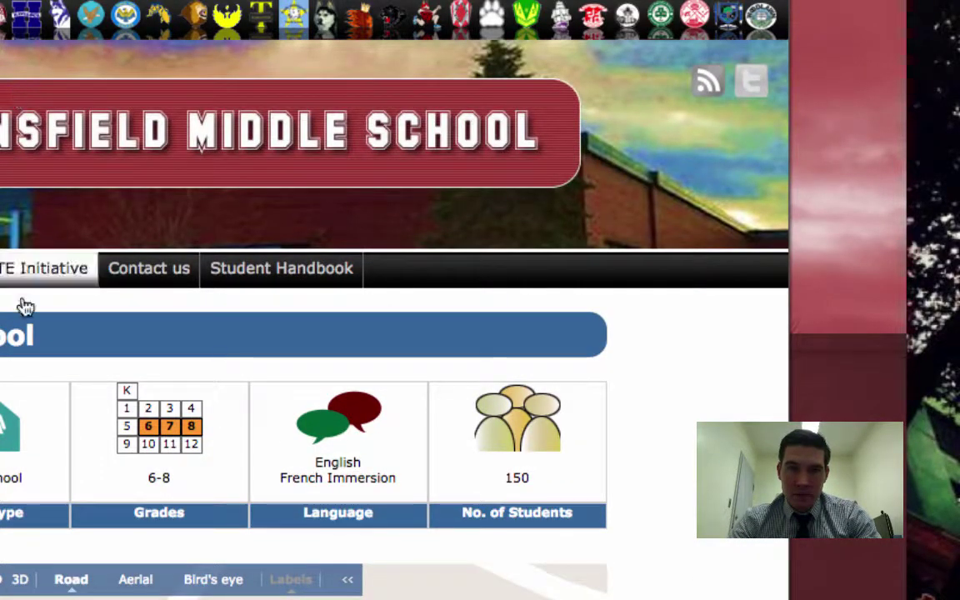
scroll(22, 302, down, 4)
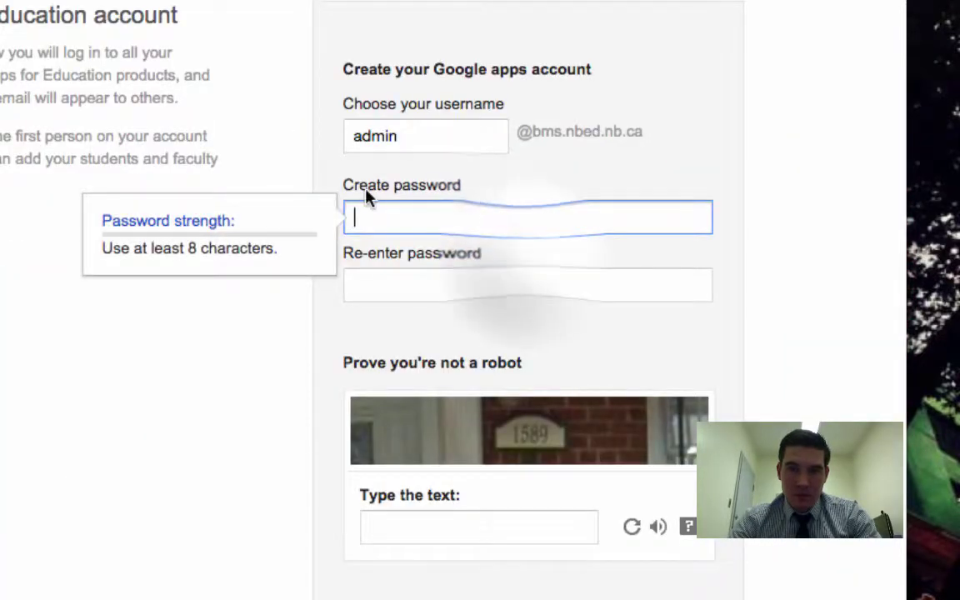
click(522, 266)
click(512, 212)
text(******)
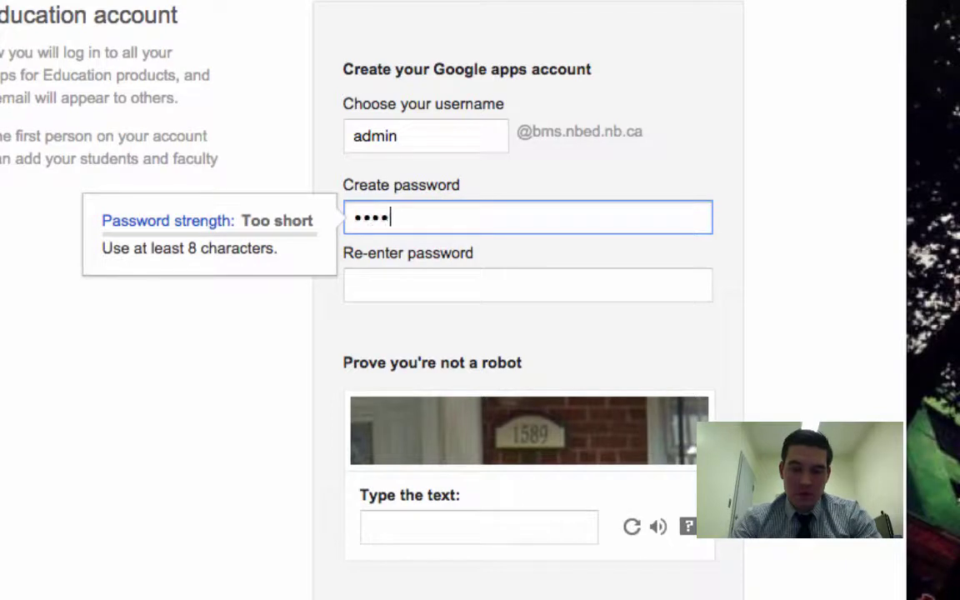
text(**)
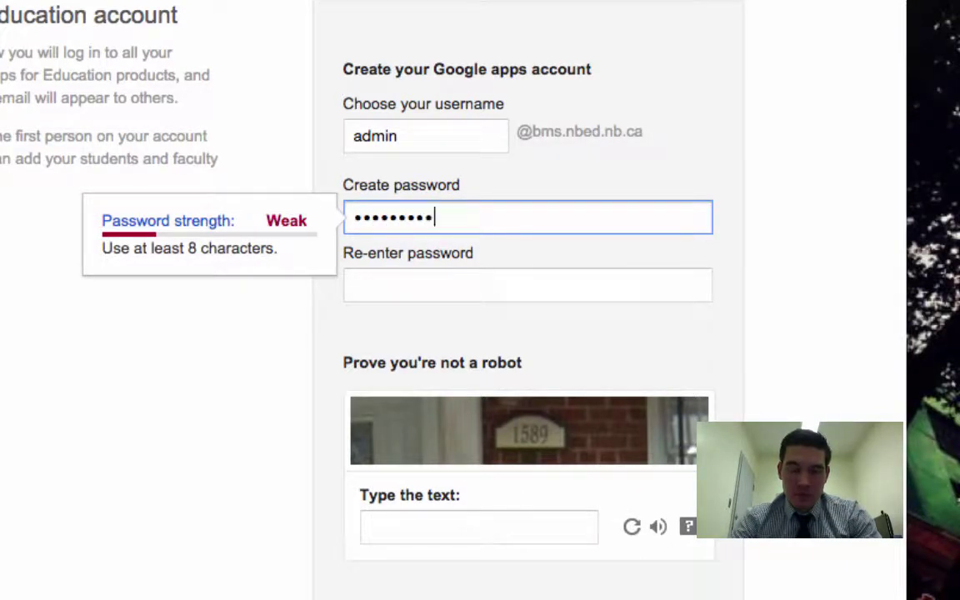
text(***)
key(Tab)
text(*****)
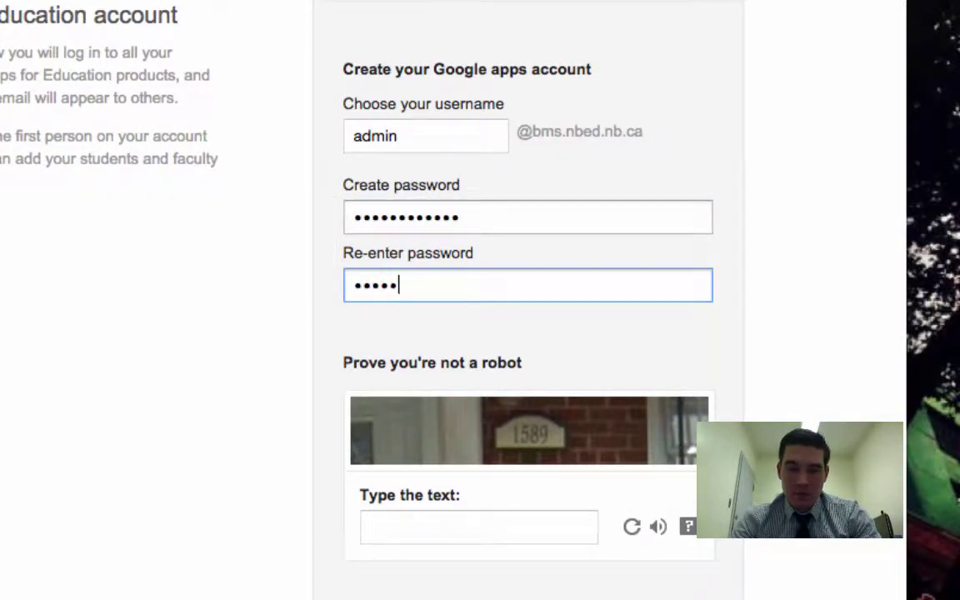
text(*******)
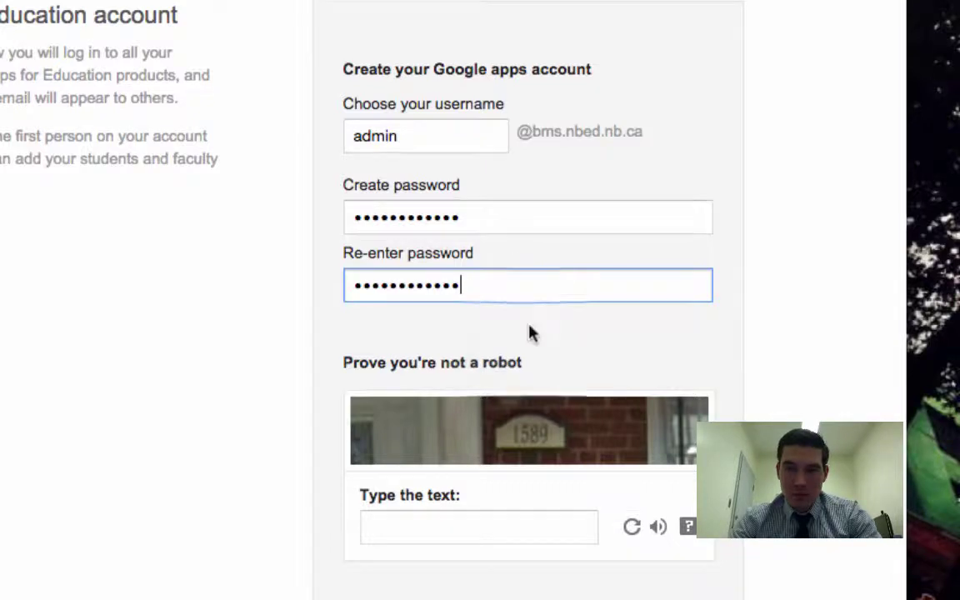
Answer the robot check, tick the agreement and submit with Accept and signup
scroll(530, 335, down, 2)
click(530, 348)
text(1589)
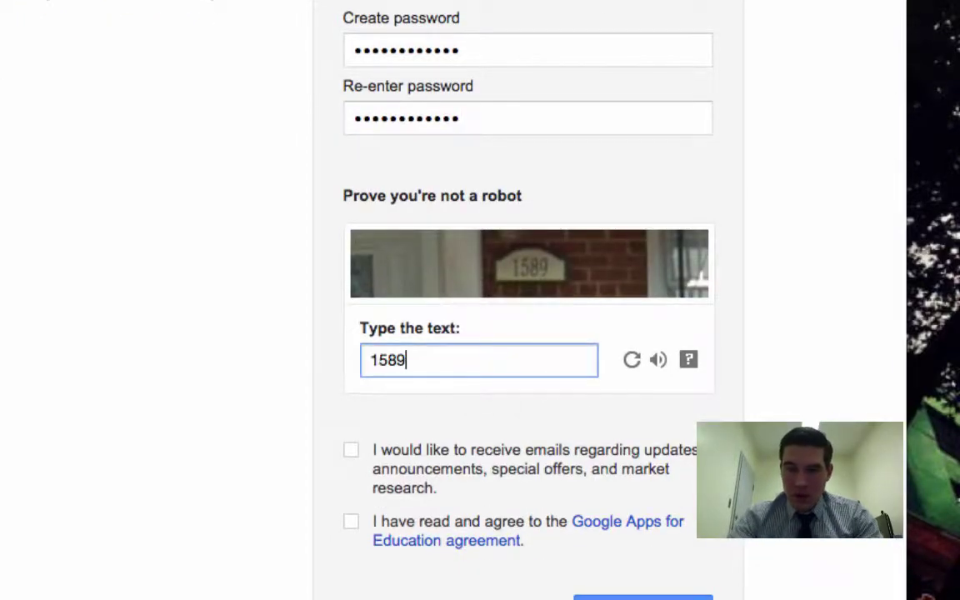
scroll(579, 446, down, 1)
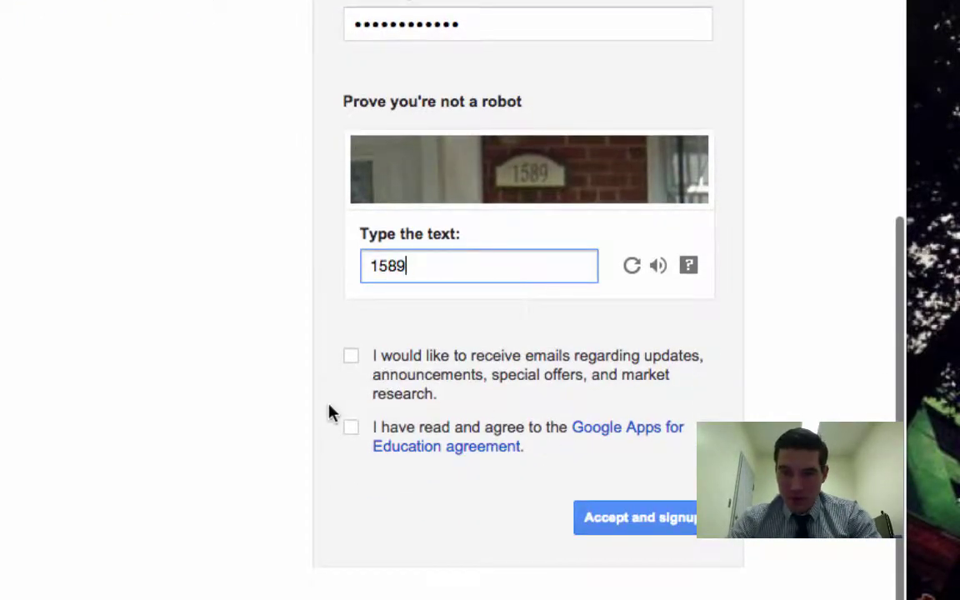
click(351, 428)
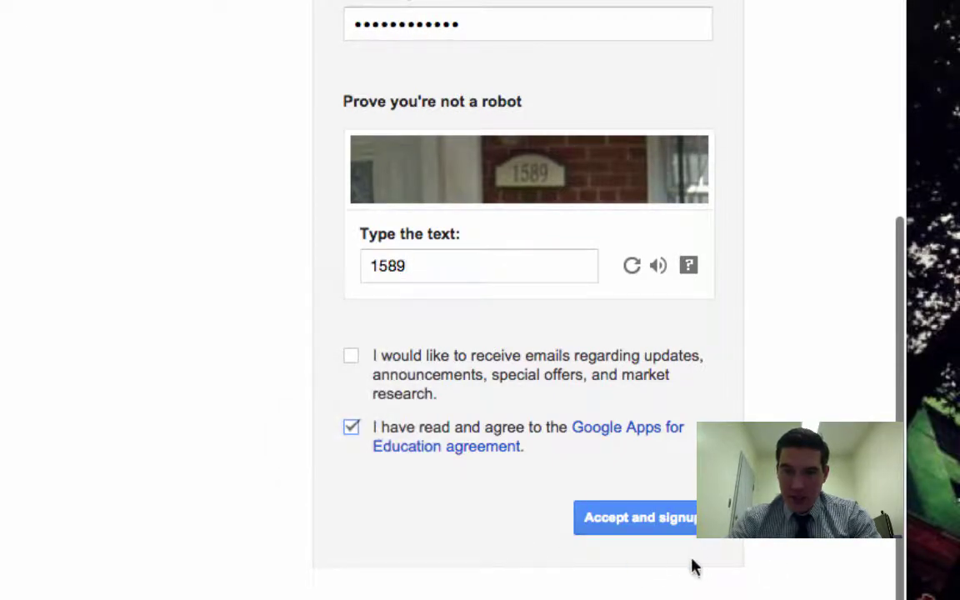
click(649, 521)
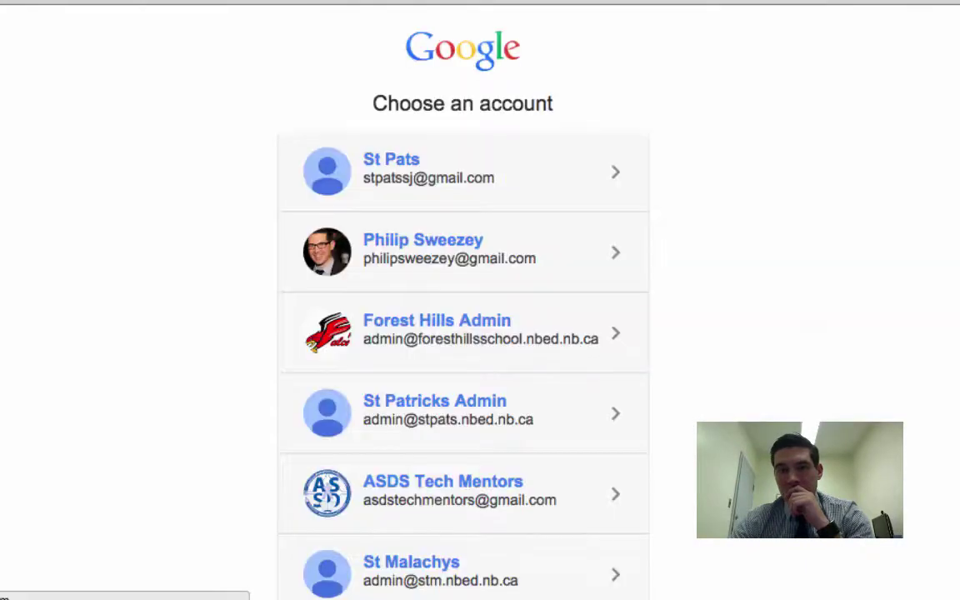
Add the new bms.nbed.nb.ca administrator account and enter its e-mail and password
scroll(682, 272, down, 3)
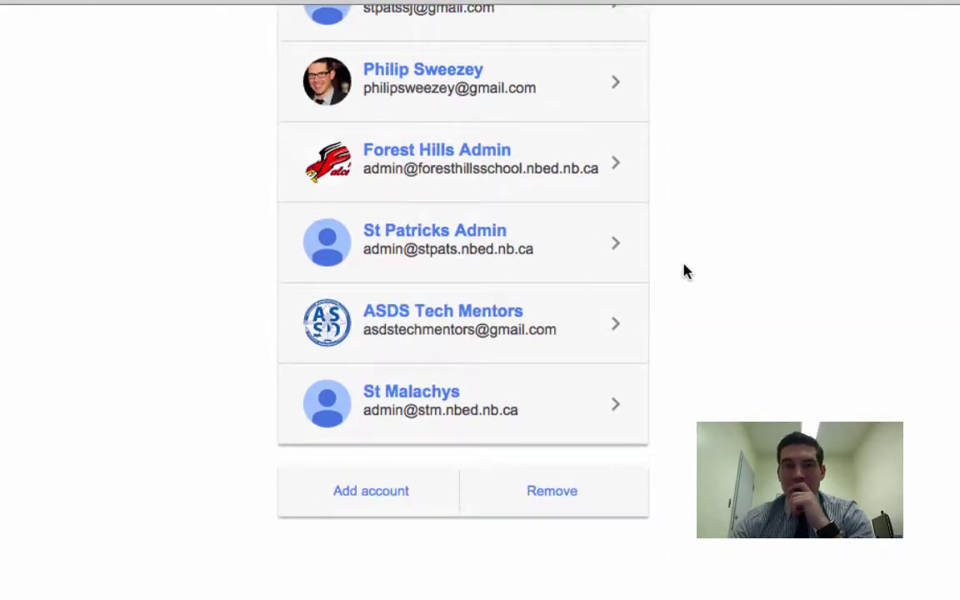
scroll(683, 272, up, 2)
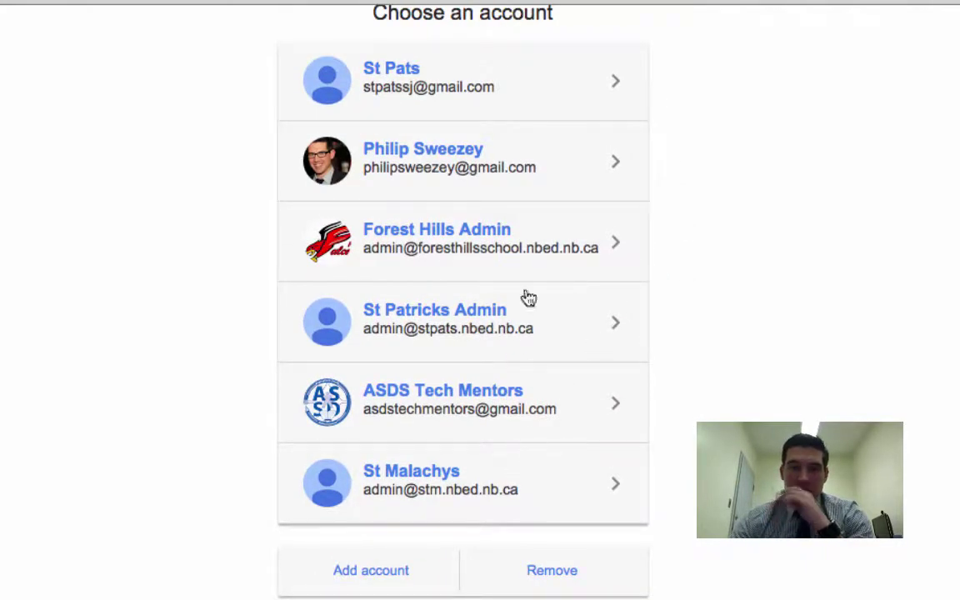
click(374, 573)
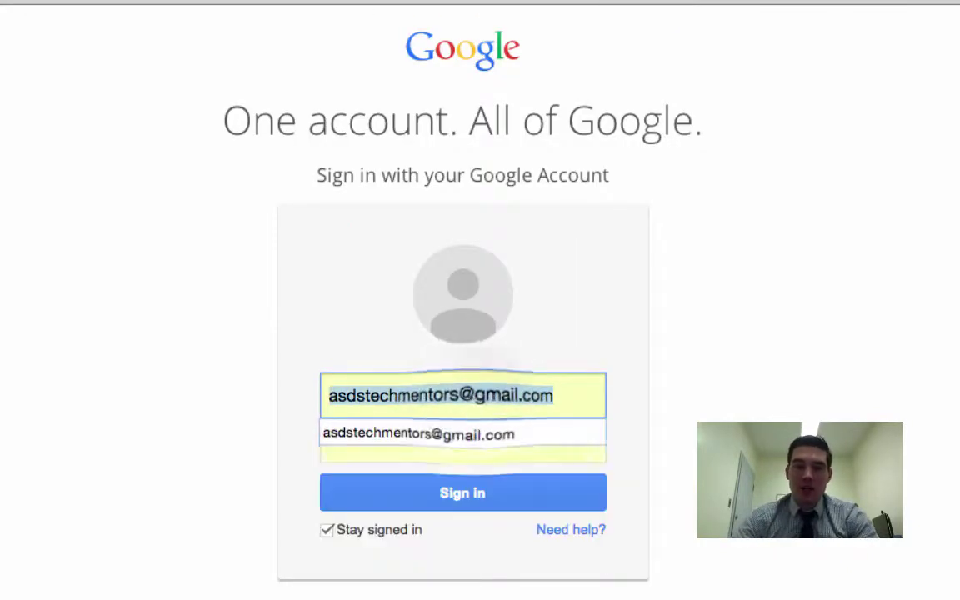
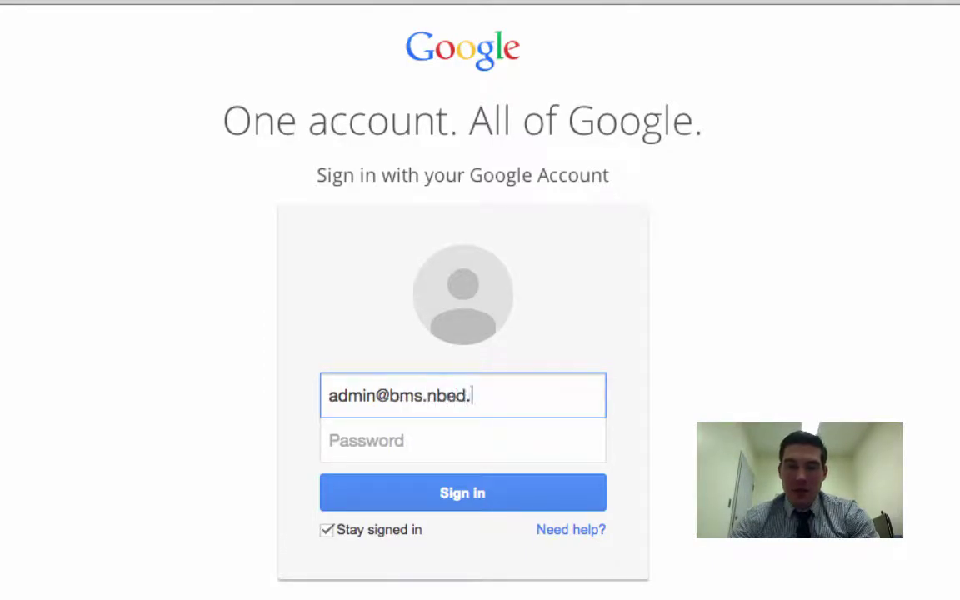
key(Tab)
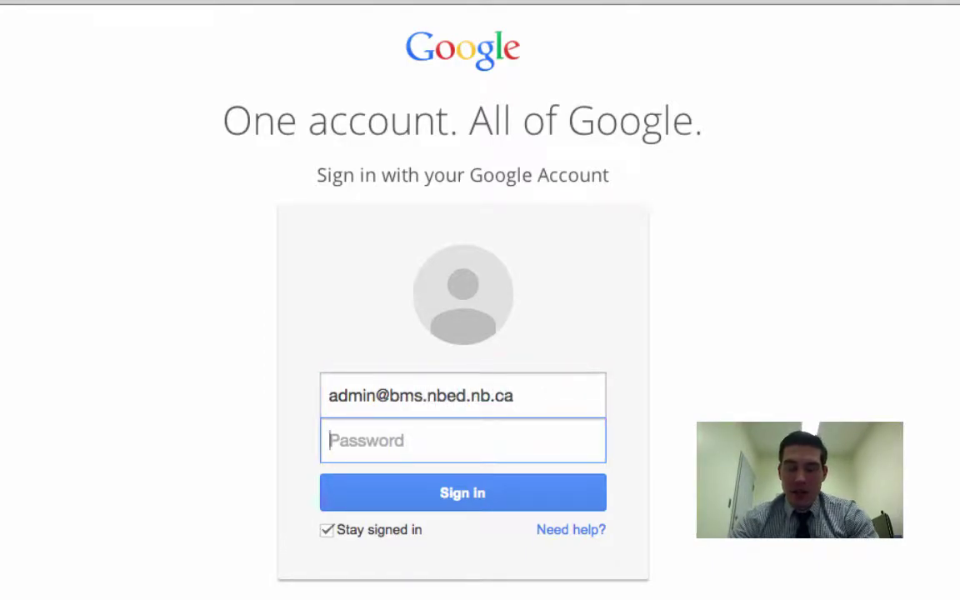
text(••)
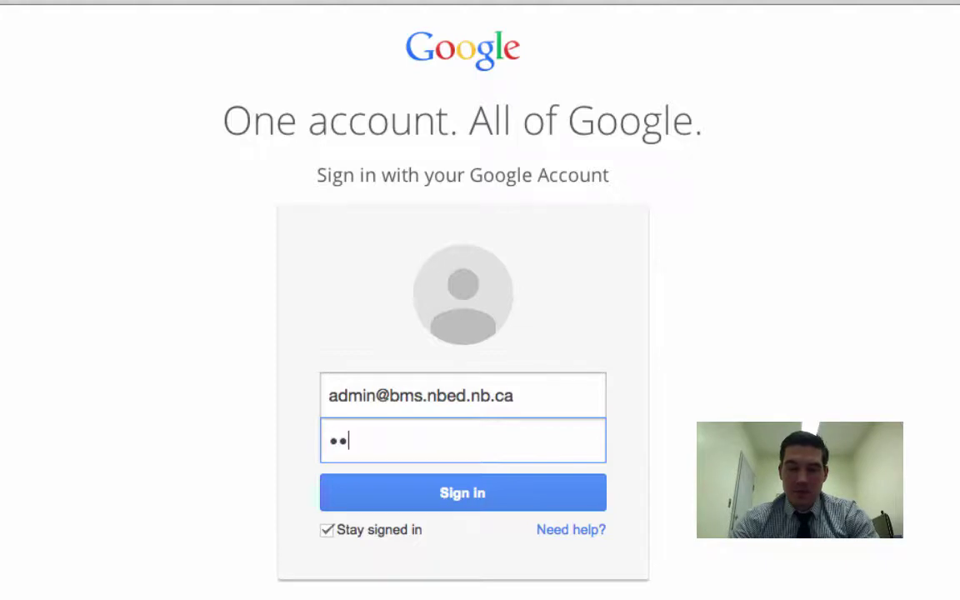
text(••)
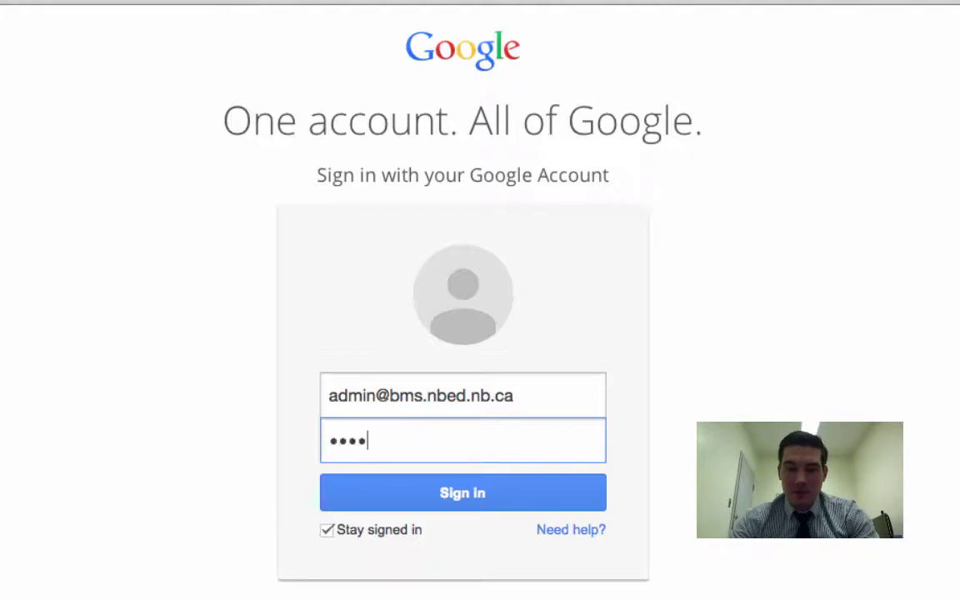
text(•••••••••)
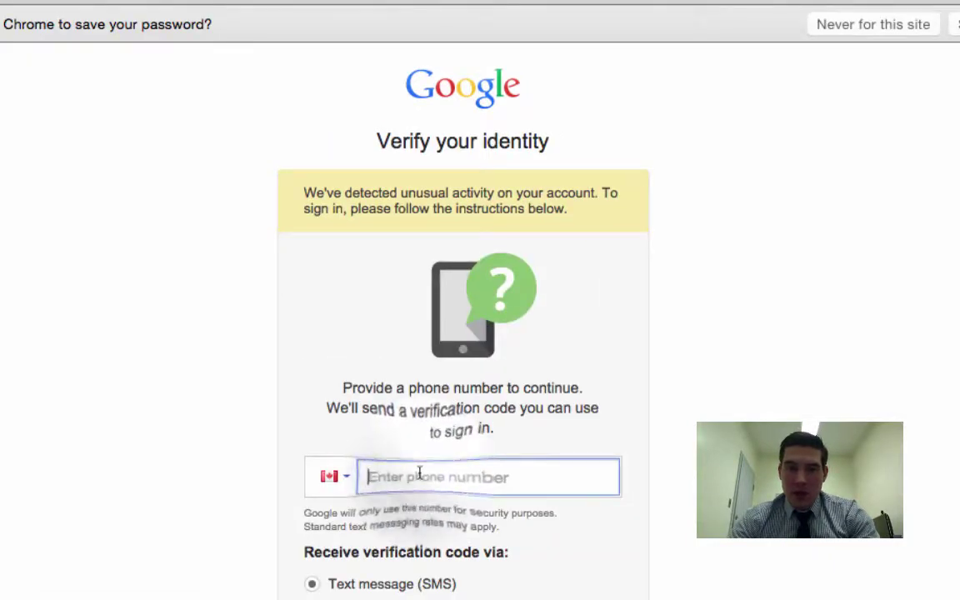
Choose Automated voice call, fill in the suggested school phone number, and request the code
scroll(419, 474, down, 3)
scroll(350, 433, up, 2)
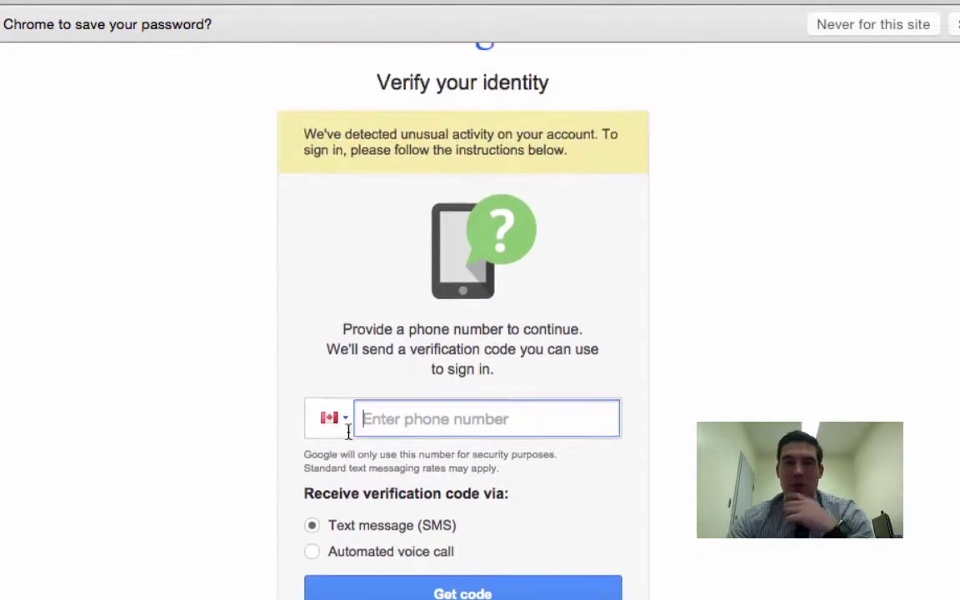
scroll(342, 435, down, 1)
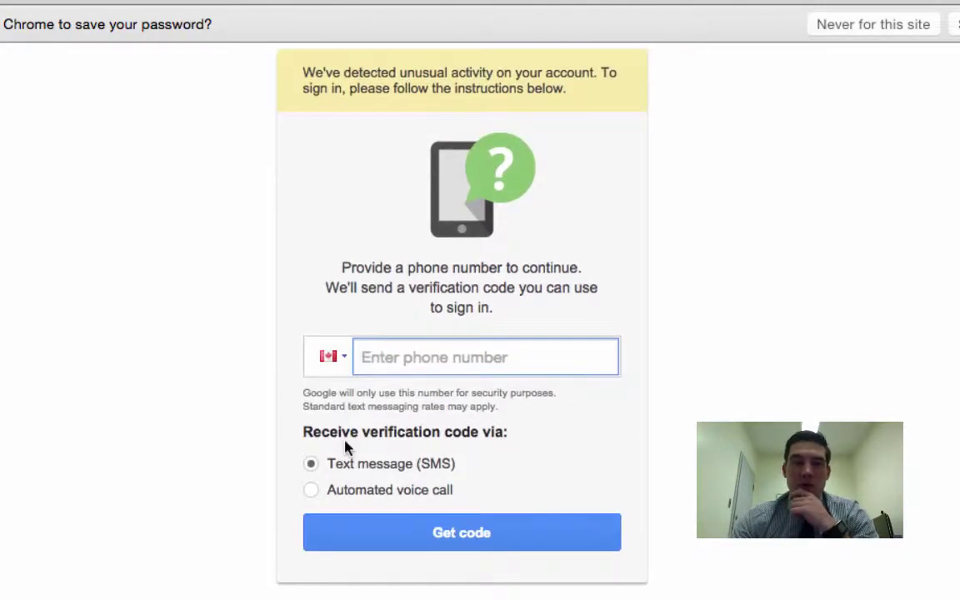
click(313, 490)
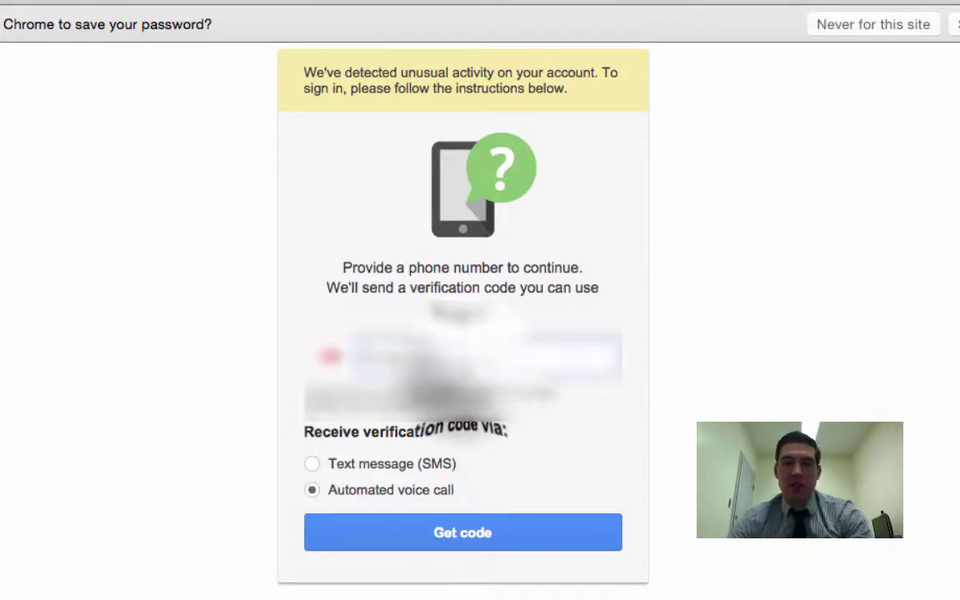
text(506)
key(Down)
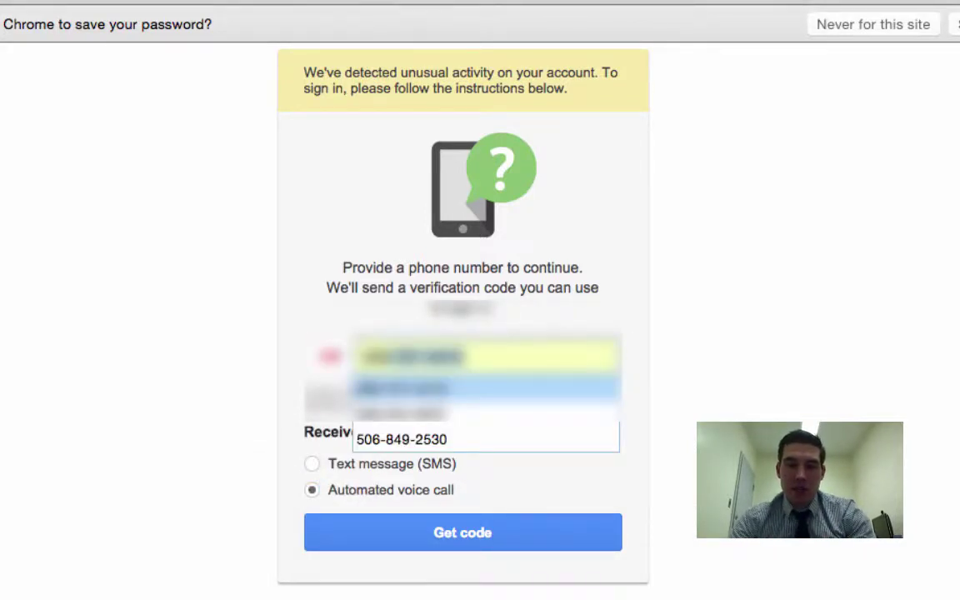
key(Tab)
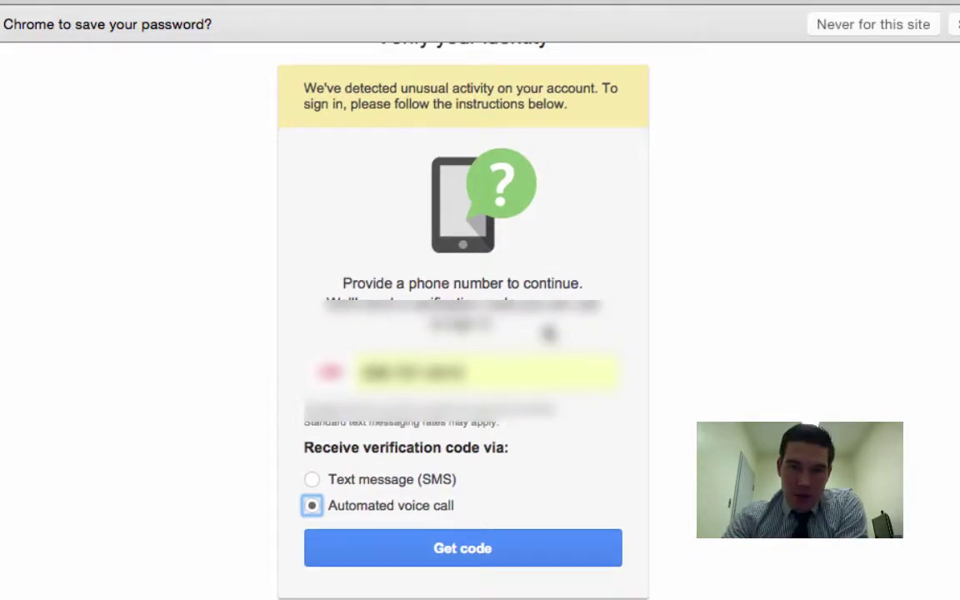
scroll(549, 332, up, 1)
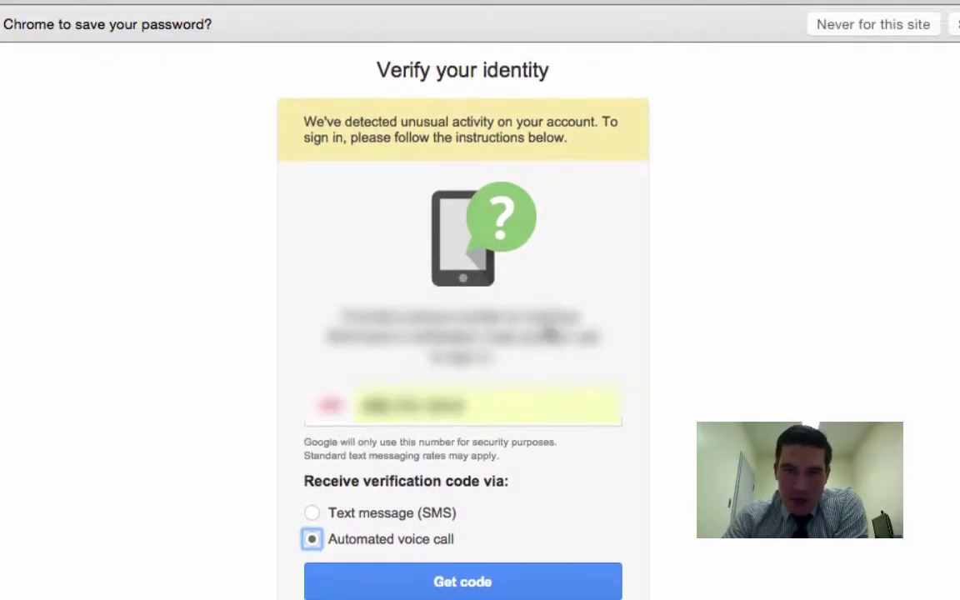
scroll(501, 346, down, 1)
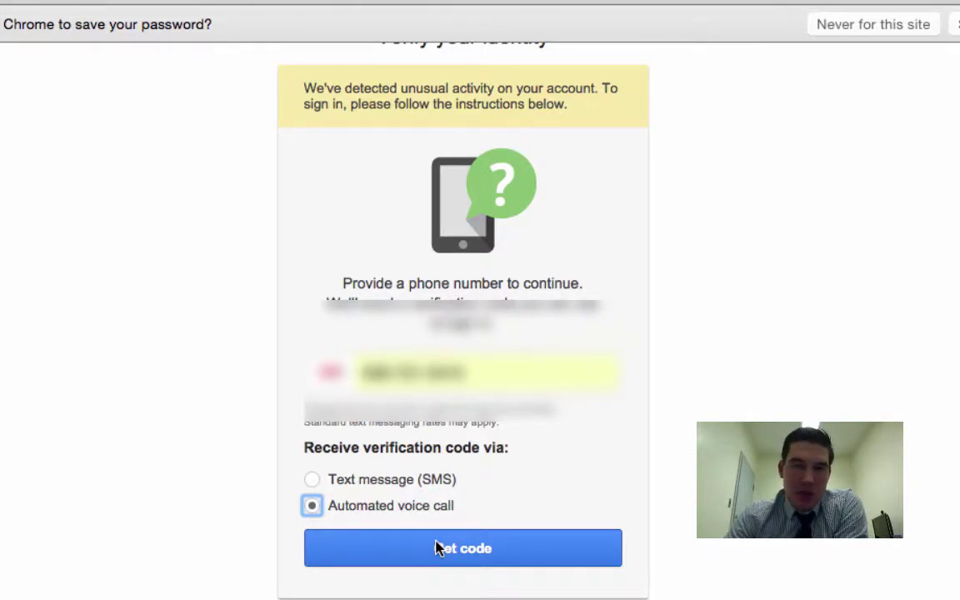
click(439, 549)
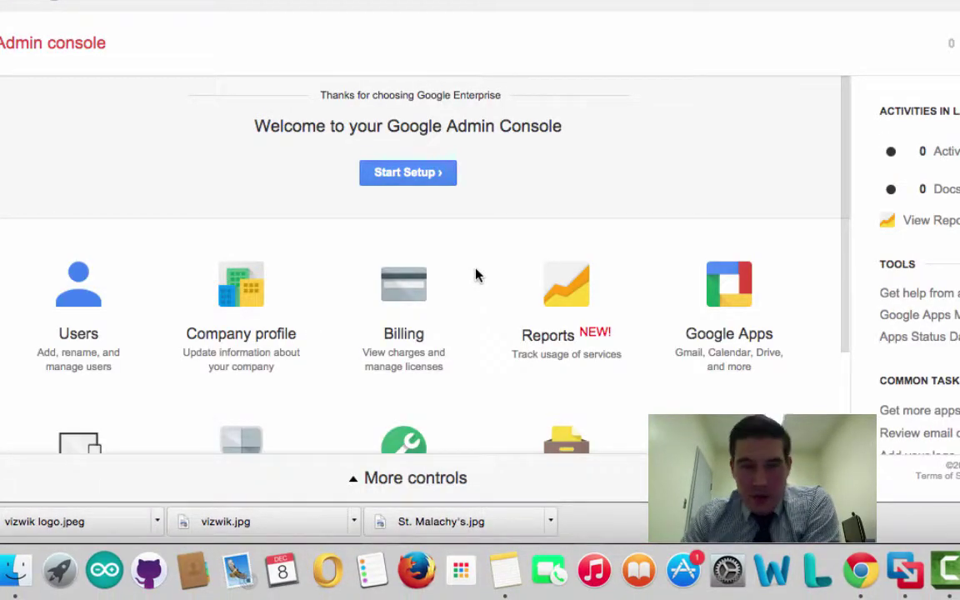
Look over the Admin console dashboard, then choose Start Setup in the welcome banner
scroll(476, 275, down, 1)
scroll(476, 275, up, 1)
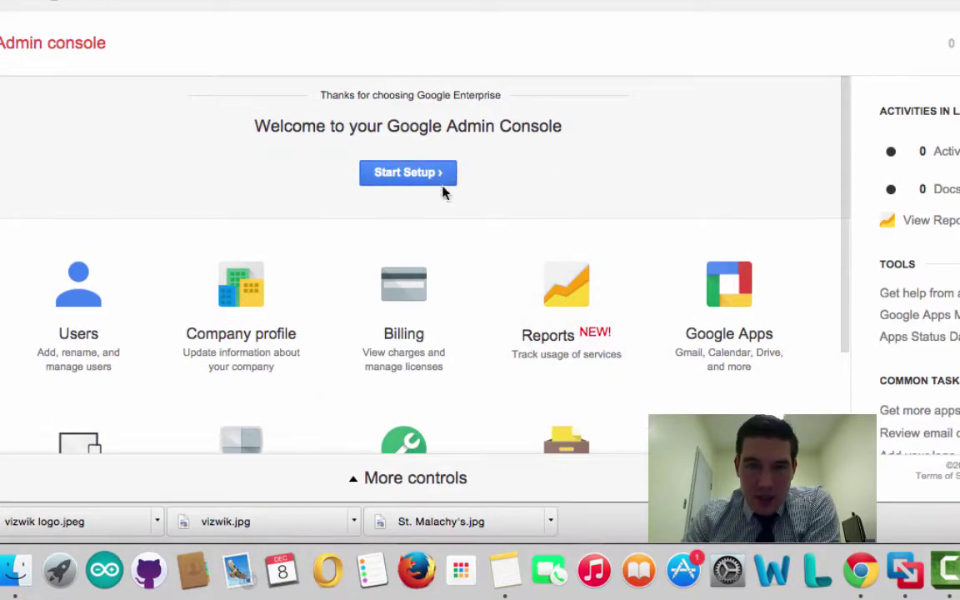
scroll(419, 321, down, 3)
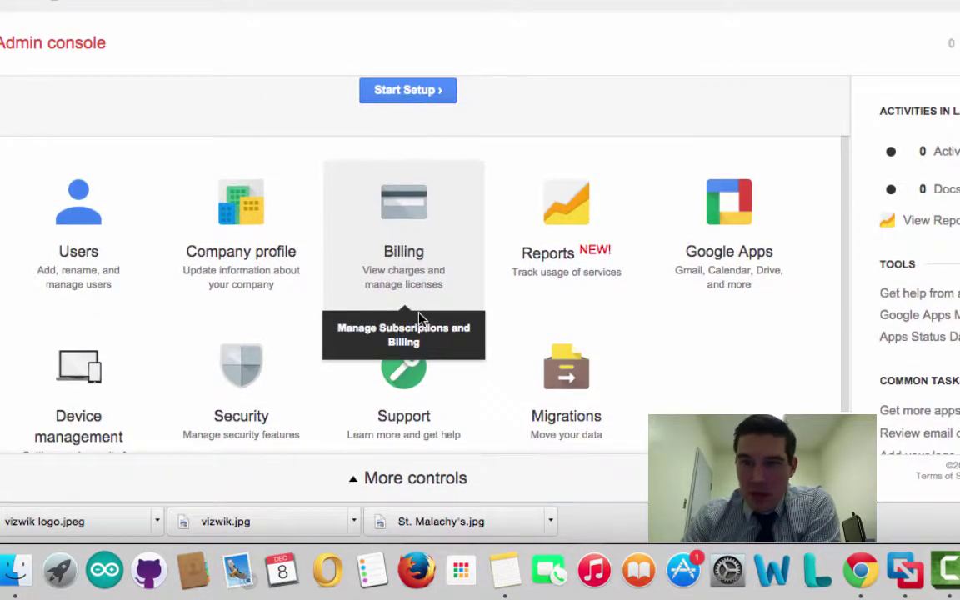
scroll(95, 392, down, 2)
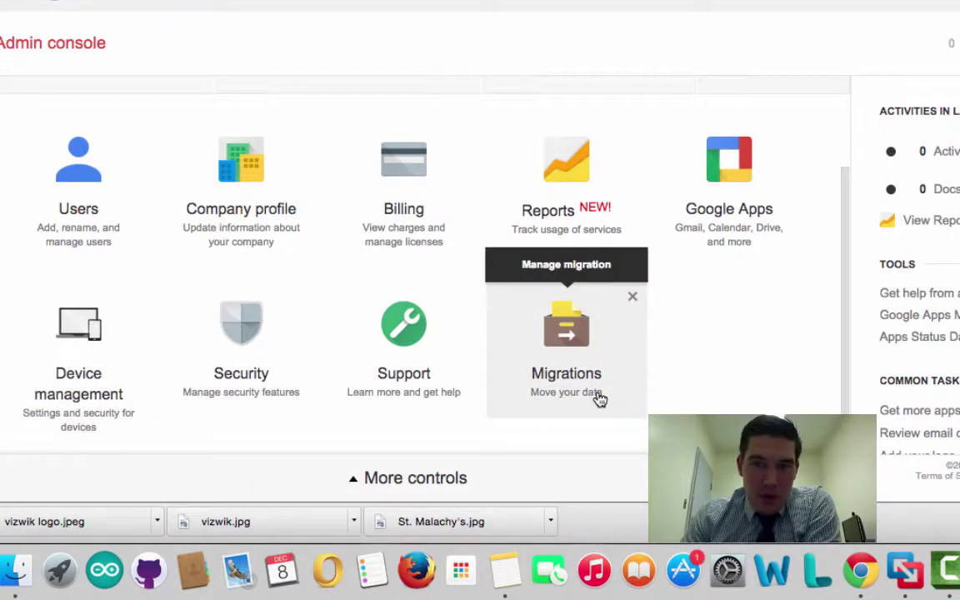
scroll(600, 400, up, 4)
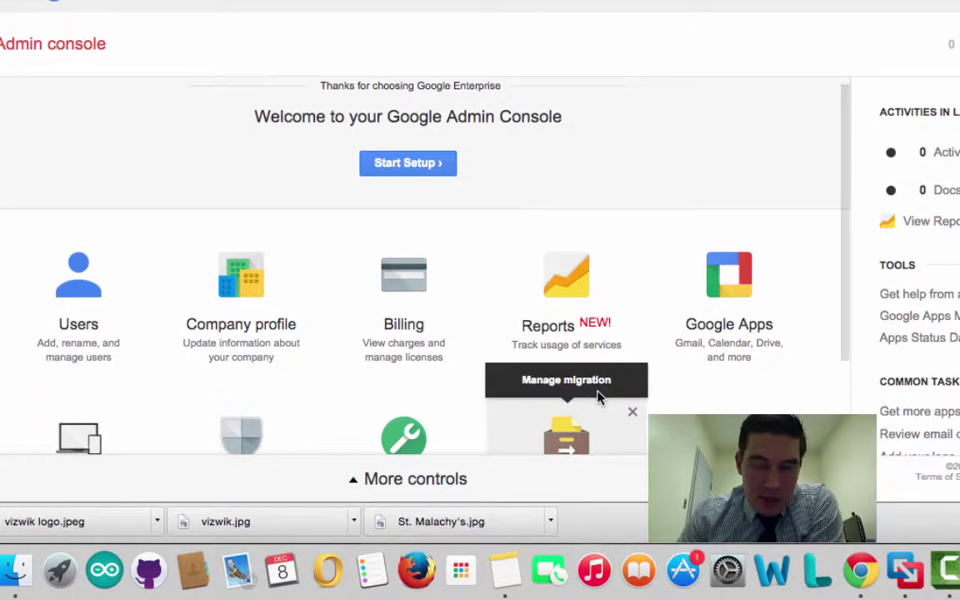
scroll(434, 330, down, 3)
scroll(291, 294, up, 3)
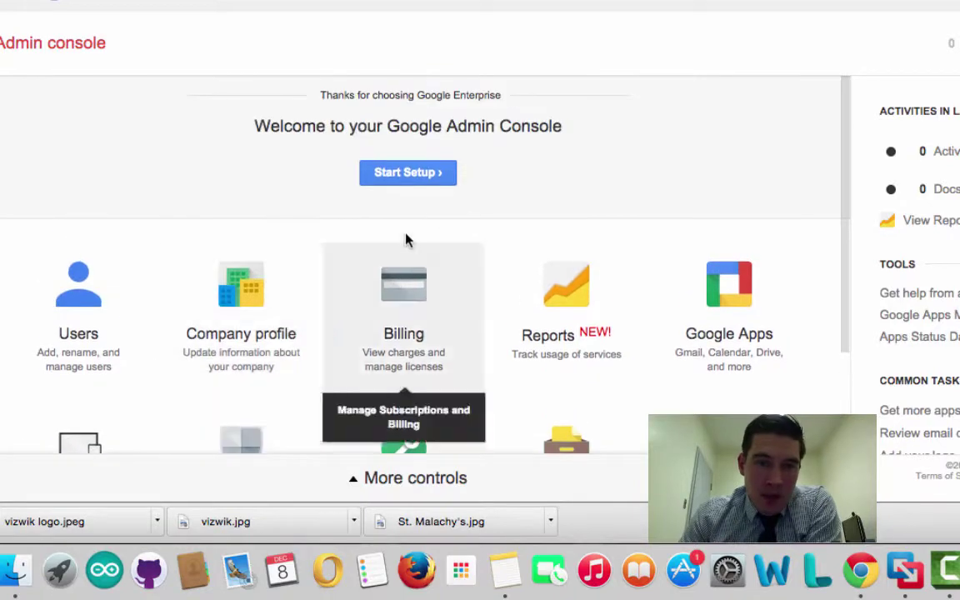
click(423, 174)
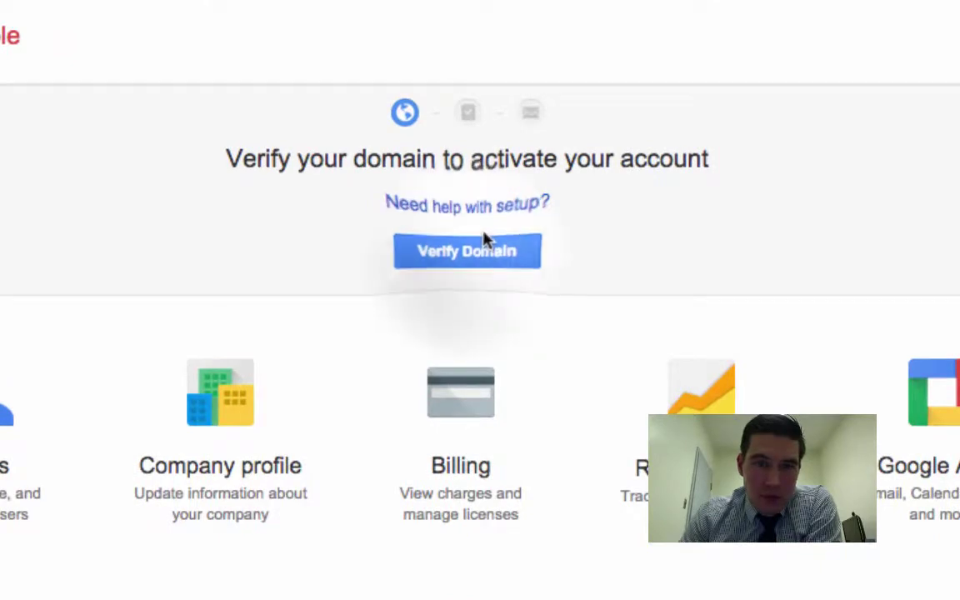
Begin Verify Domain, go through Get started, and select the google-site-verification meta tag value
click(465, 264)
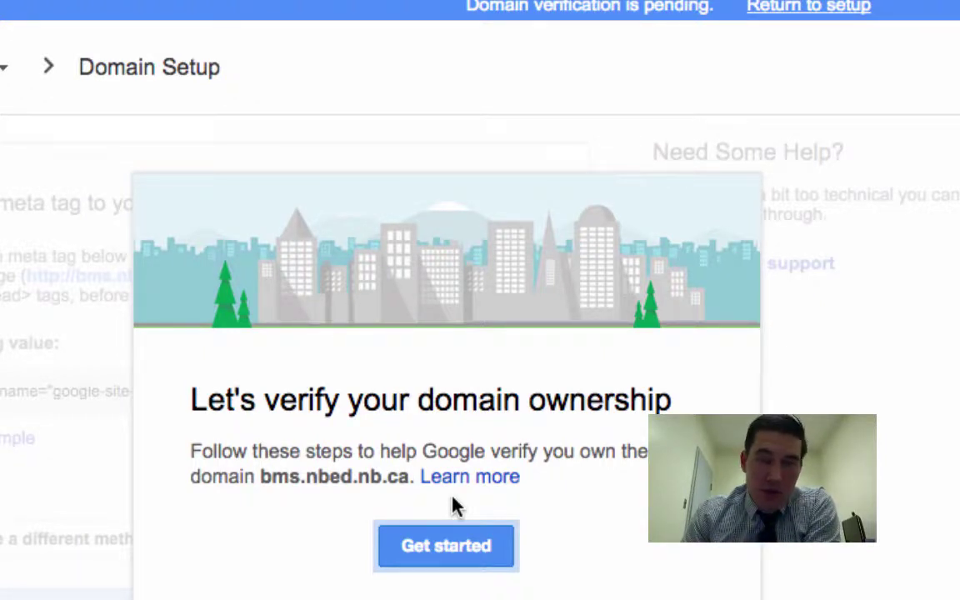
click(457, 547)
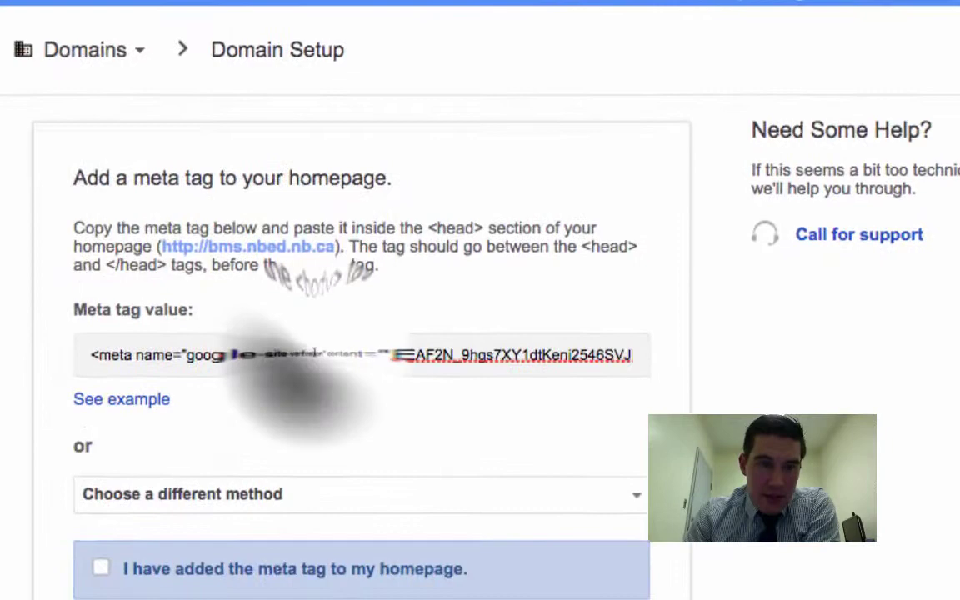
click(314, 354)
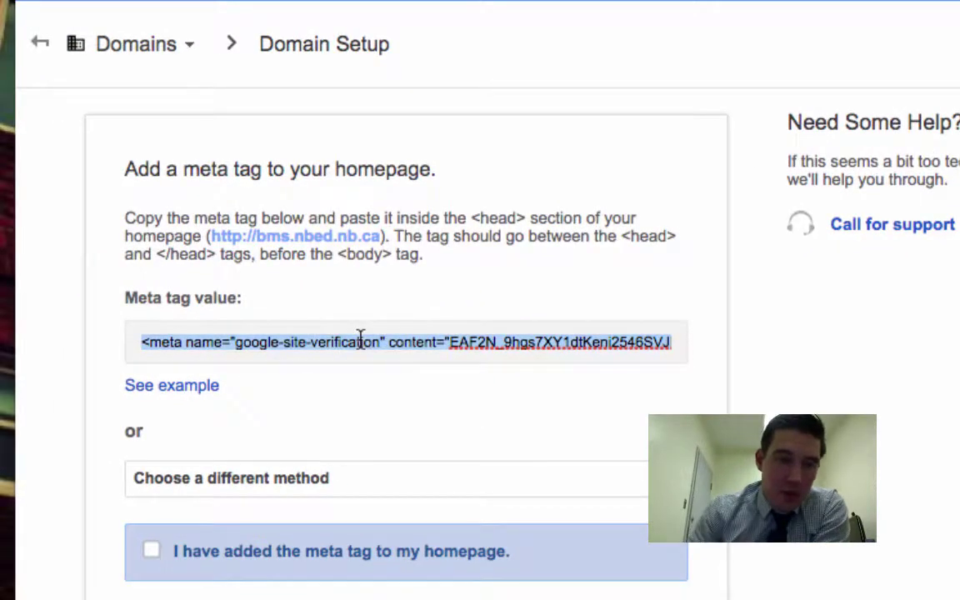
scroll(359, 376, down, 2)
scroll(358, 400, up, 3)
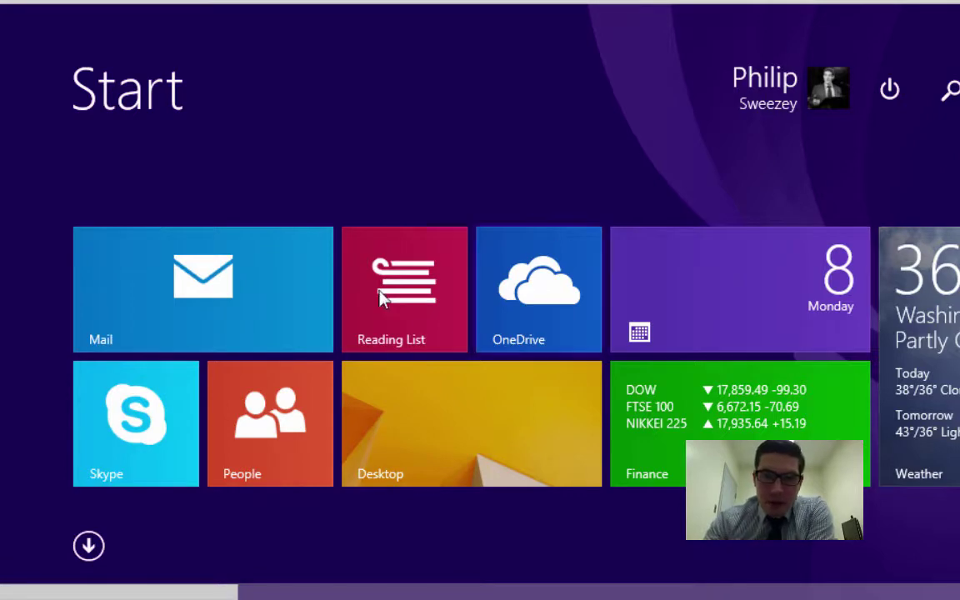
Switch to the other SharePoint Designer window and open the district 8 Saint John Ed Centre site
click(440, 395)
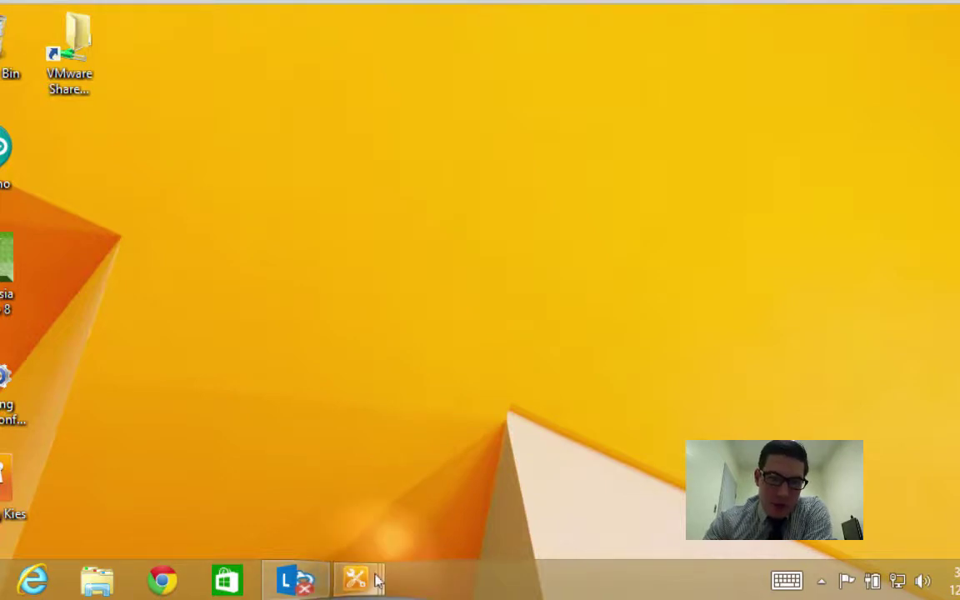
mouse_move(373, 581)
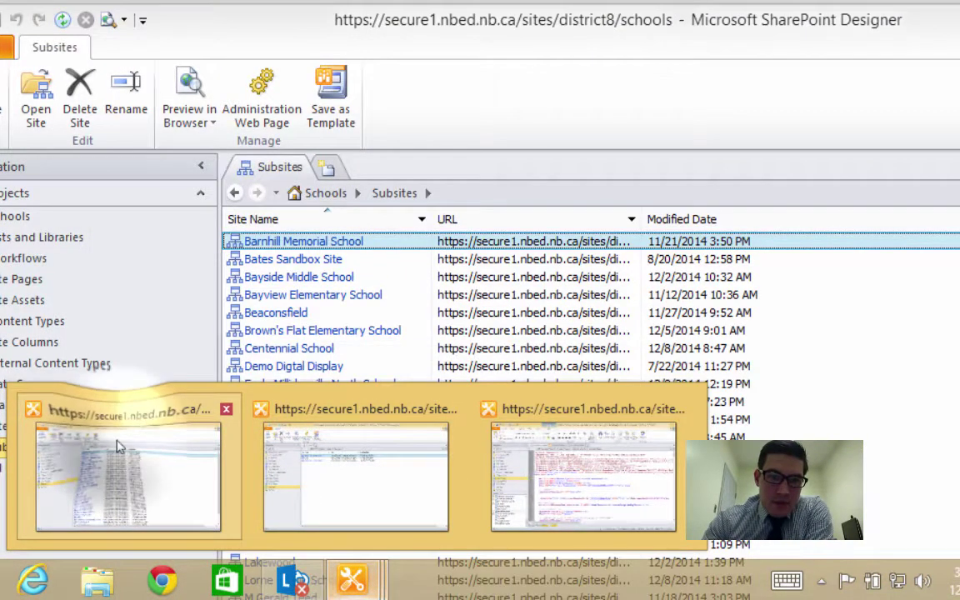
click(117, 448)
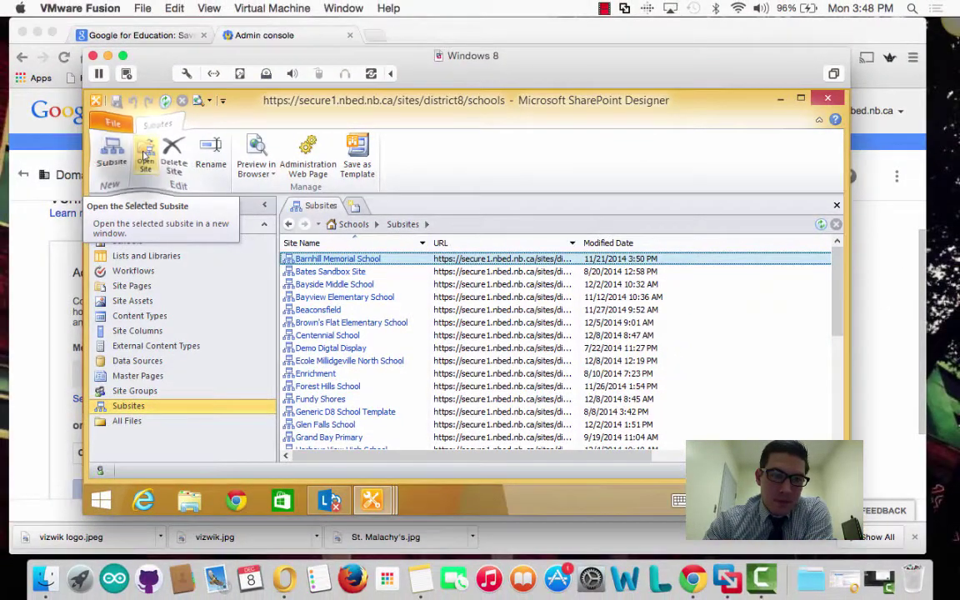
click(146, 155)
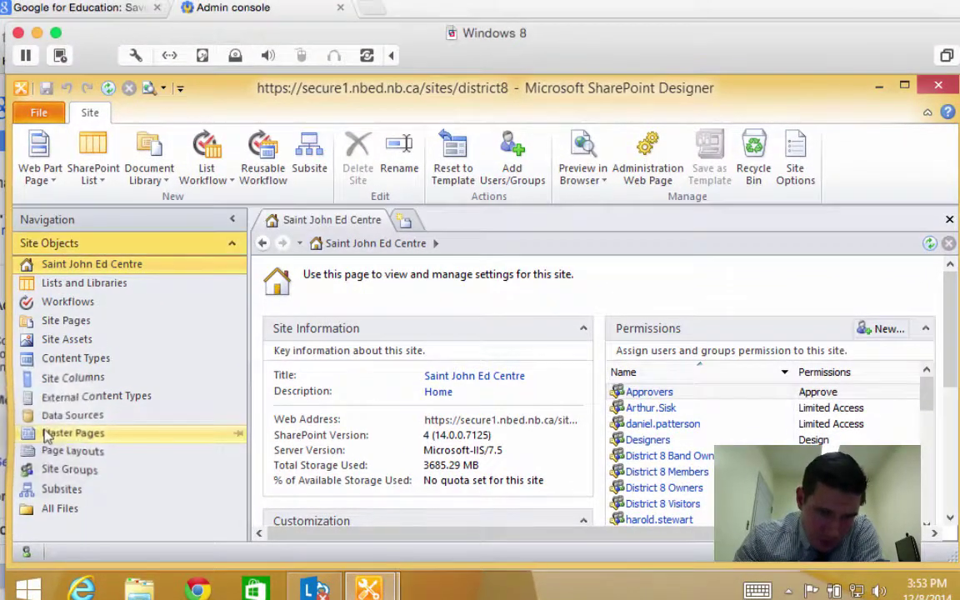
In Master Pages, check in beaconsfield.master as a minor version
click(48, 433)
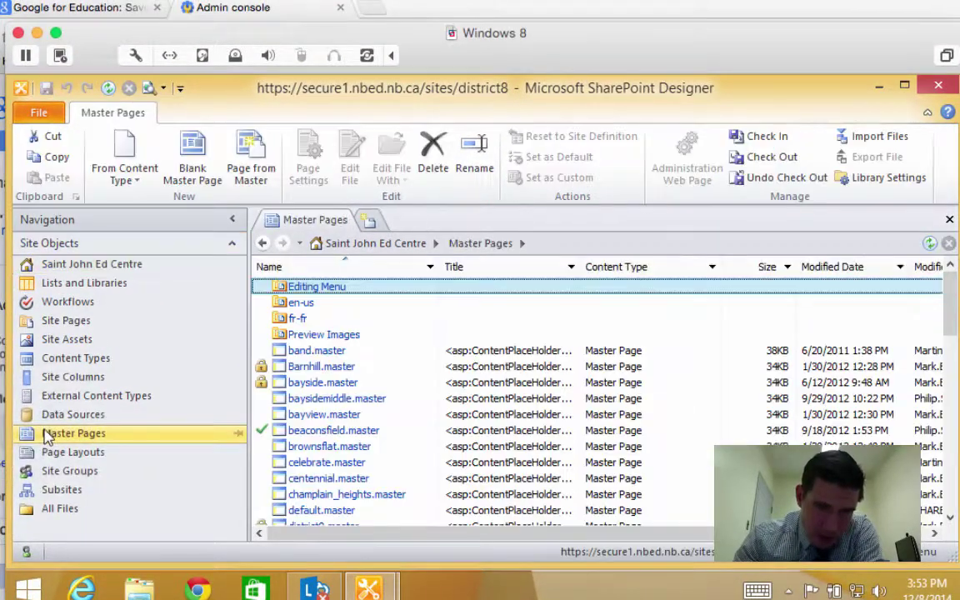
scroll(342, 487, down, 1)
scroll(341, 488, down, 1)
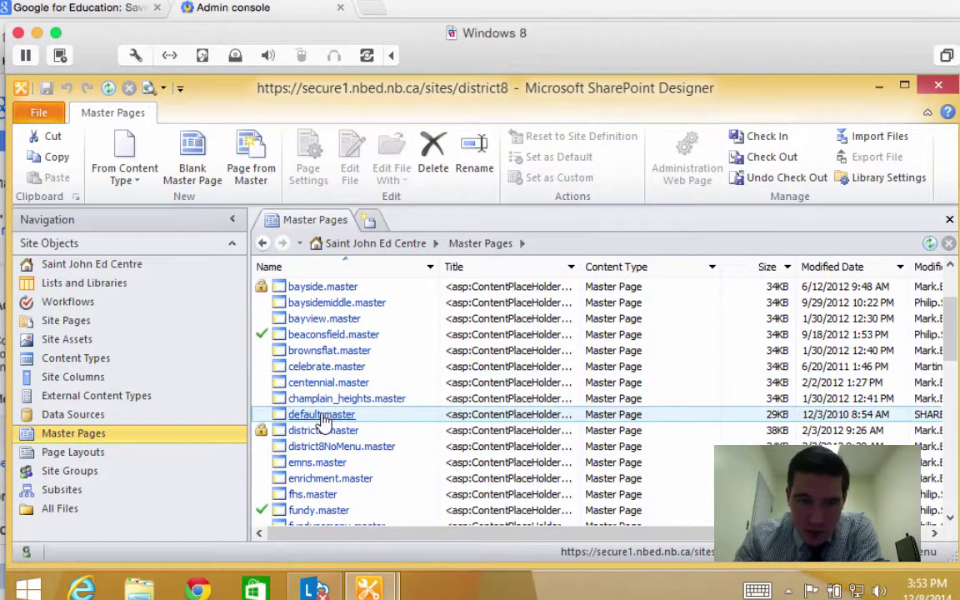
scroll(329, 473, down, 1)
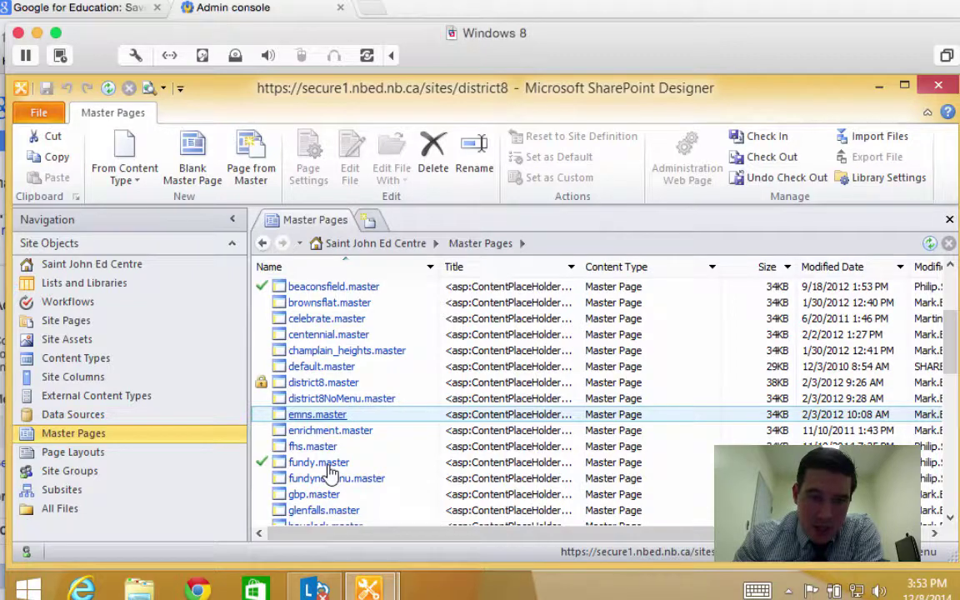
right_click(328, 288)
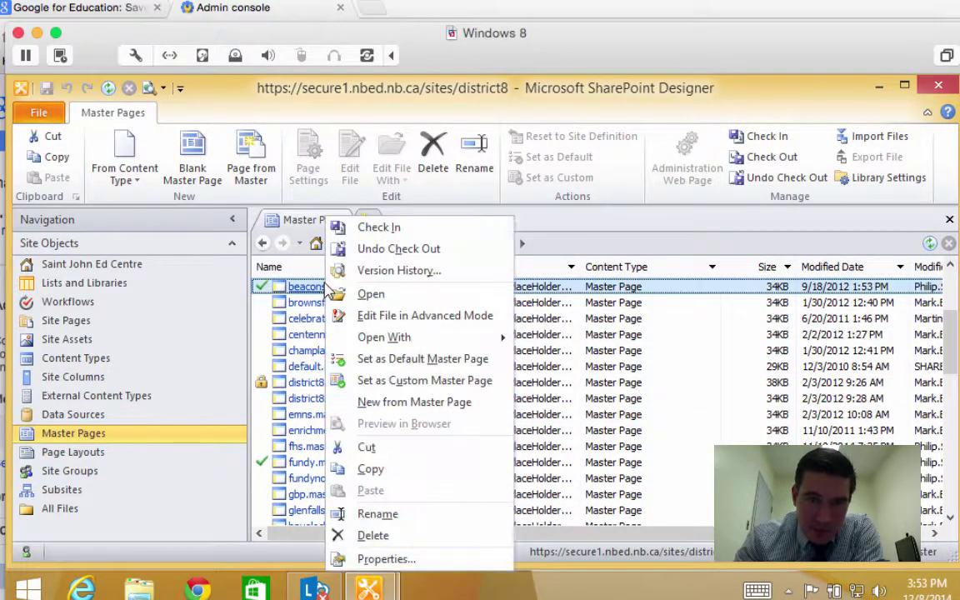
click(379, 234)
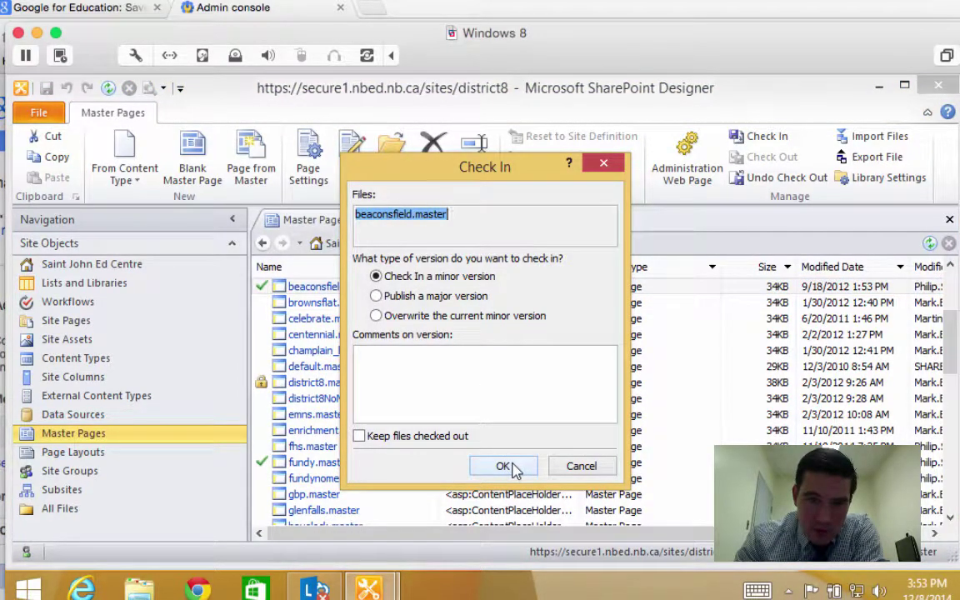
click(505, 466)
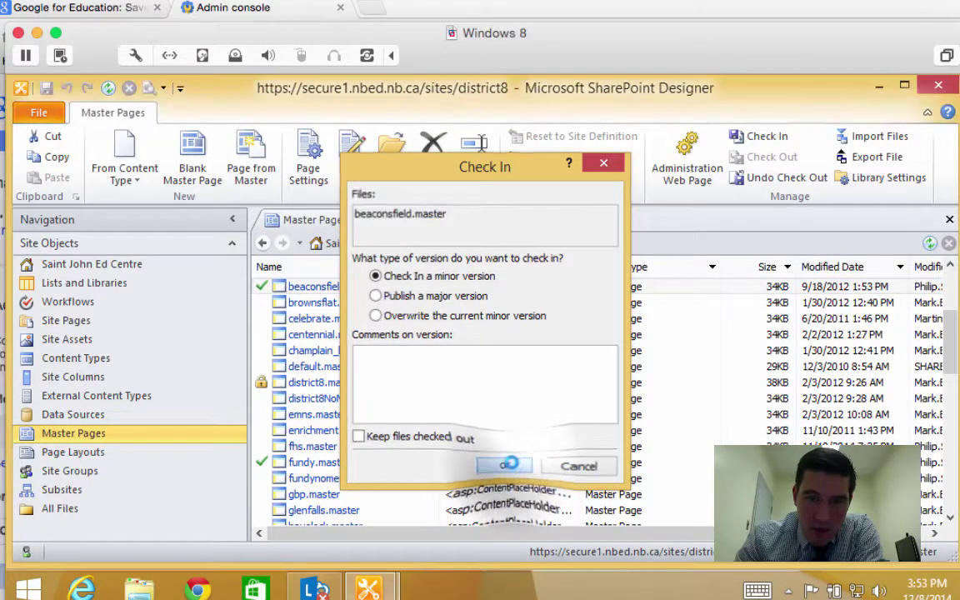
Check out beaconsfield.master and open its code for editing
right_click(330, 286)
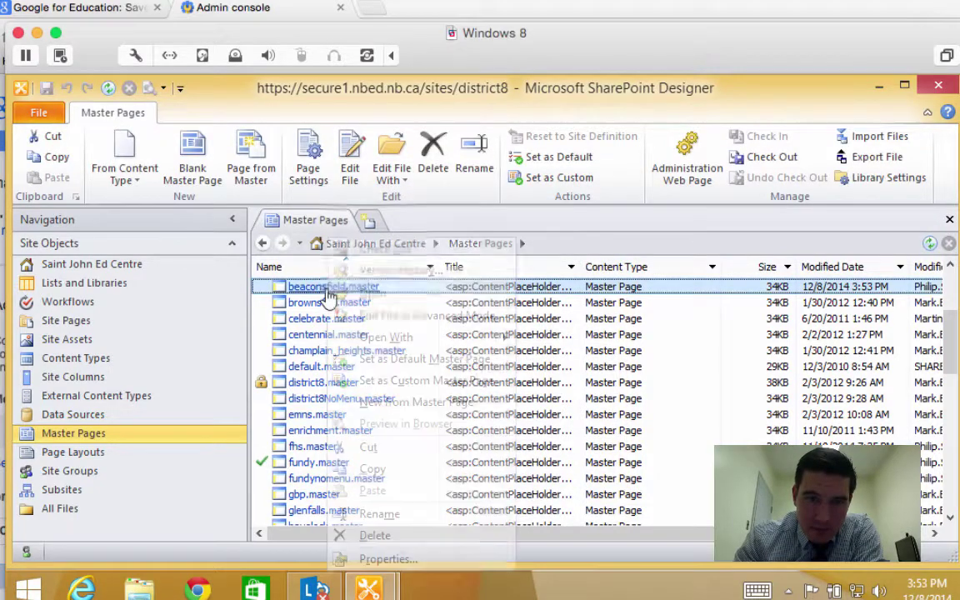
click(371, 250)
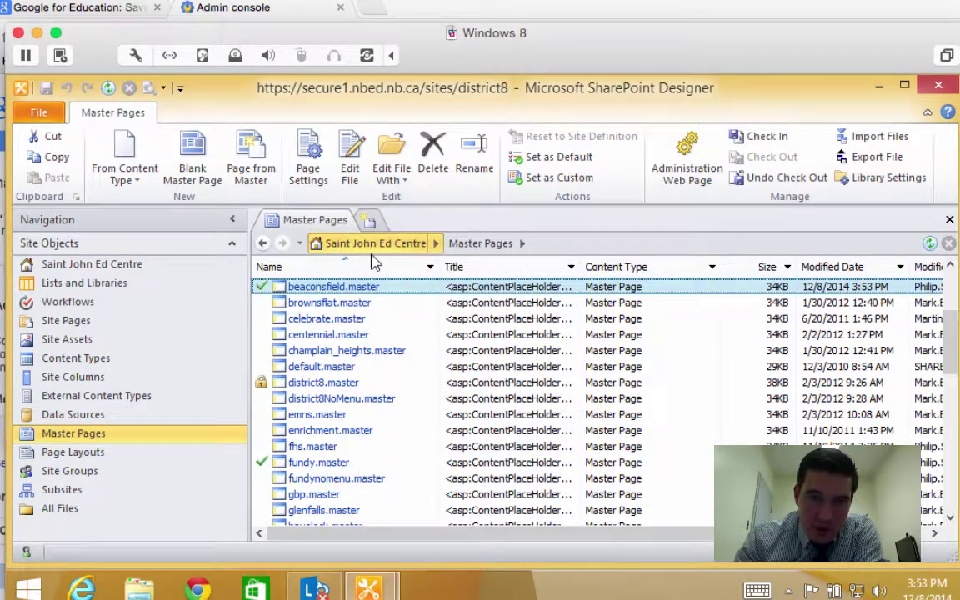
click(318, 287)
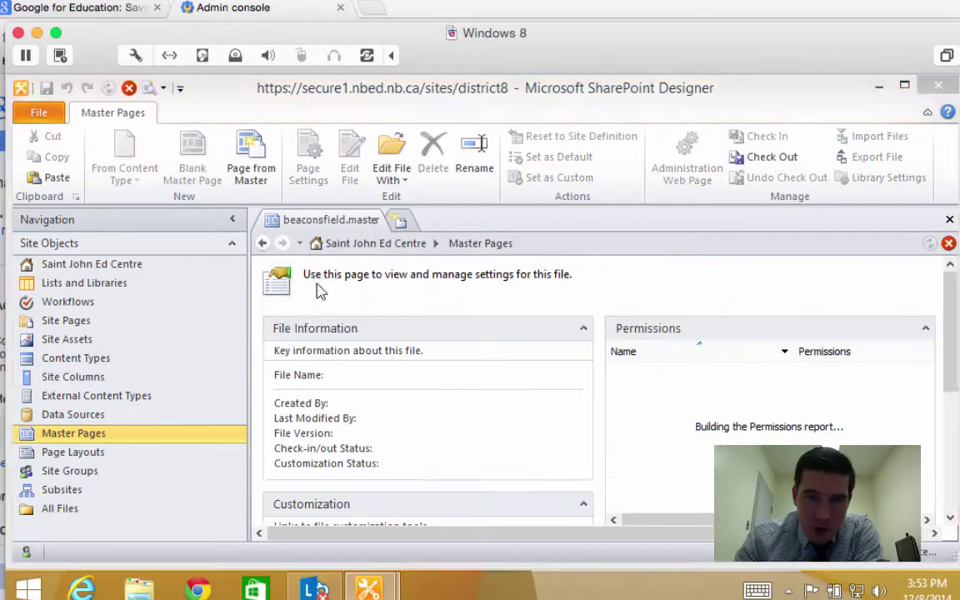
scroll(465, 450, down, 2)
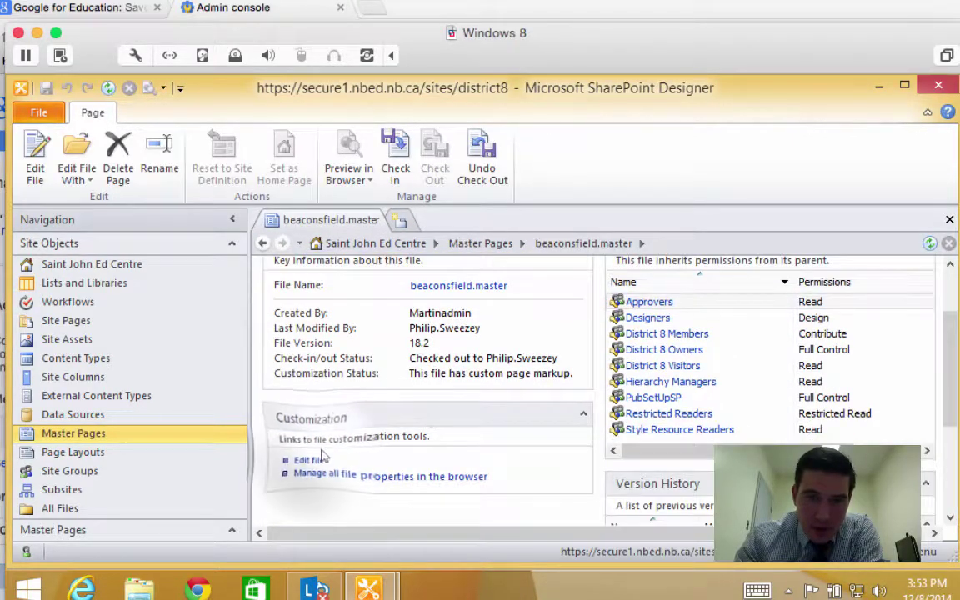
click(320, 459)
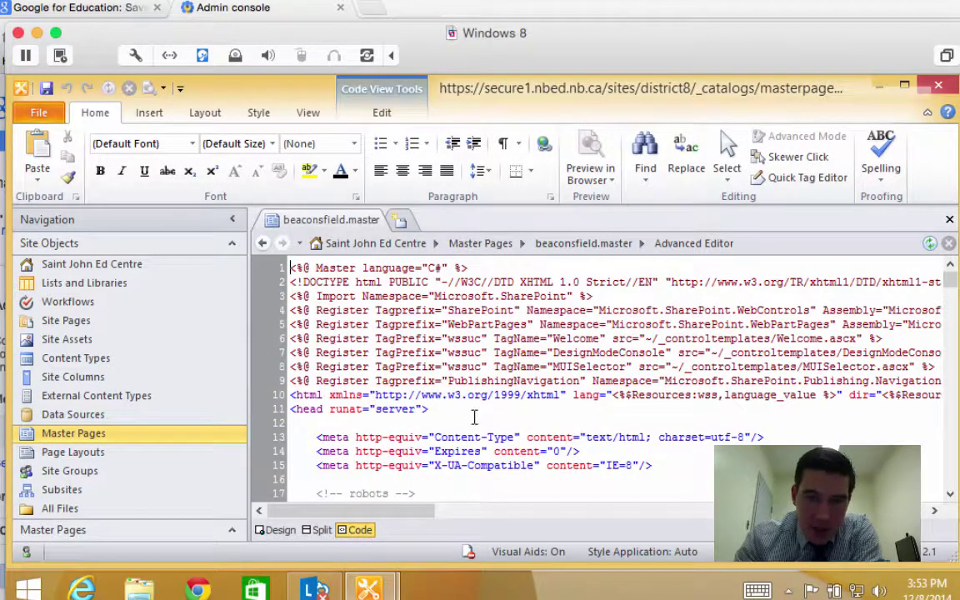
Paste the google-site-verification meta tag on a new line after line 15 and save beaconsfield.master
scroll(536, 451, down, 2)
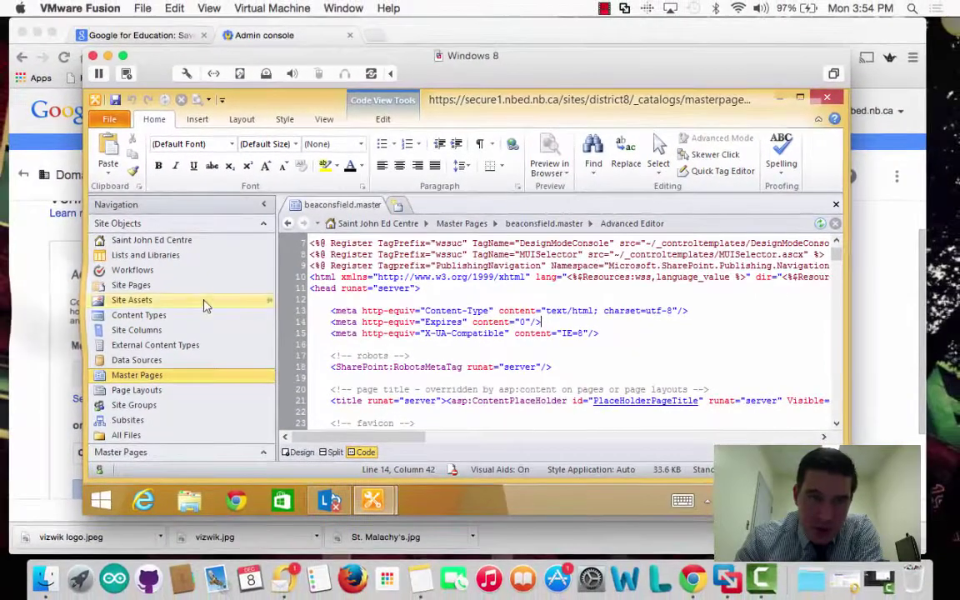
click(54, 313)
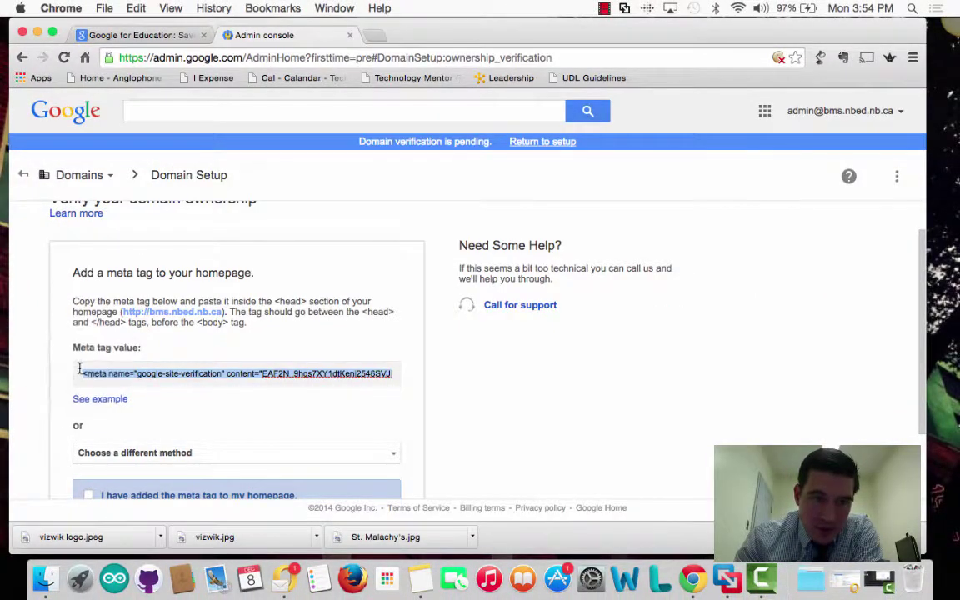
key(ctrl+Up)
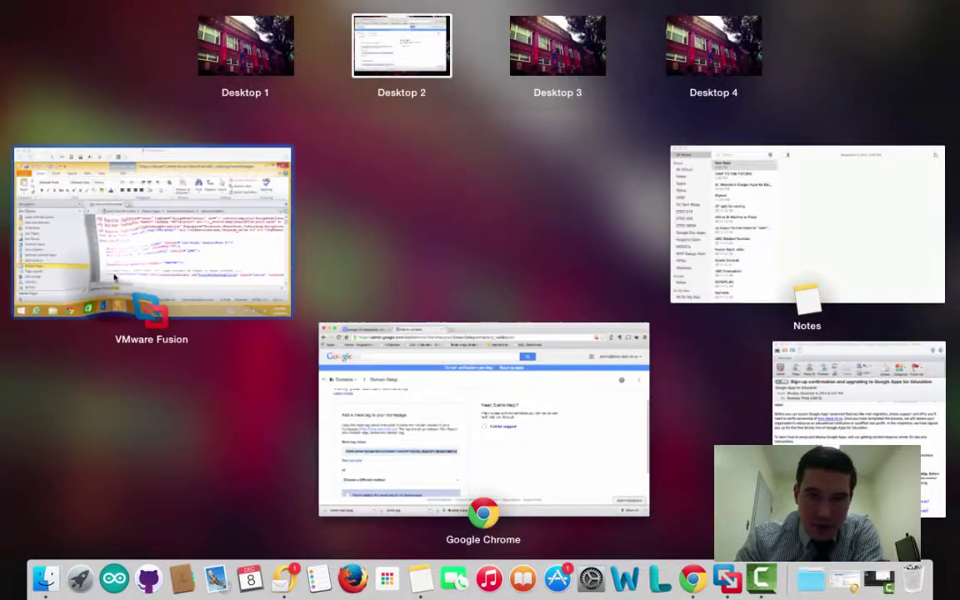
click(114, 274)
click(624, 333)
key(Return)
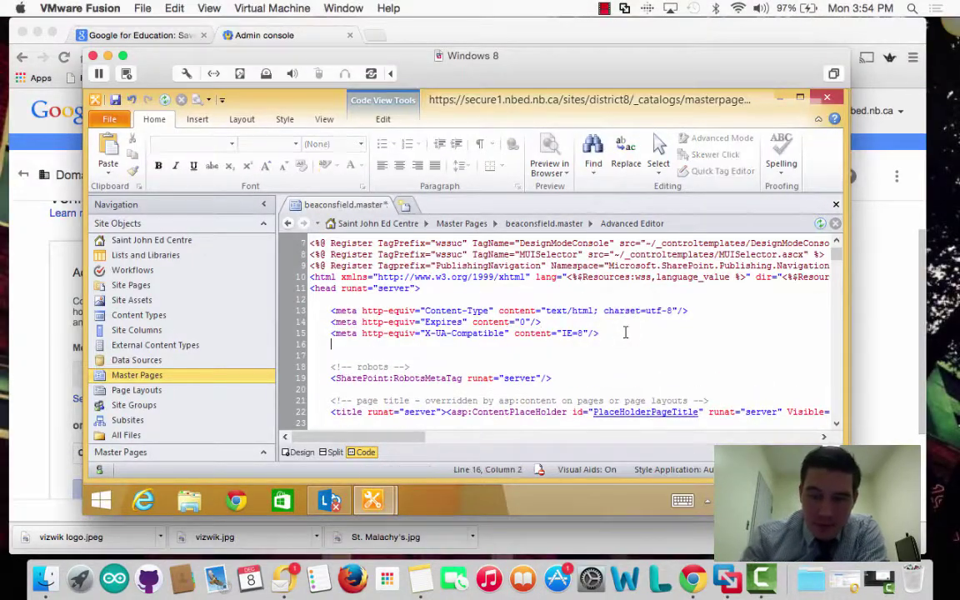
text(<meta name="google-site-verification" content="EAF2N_9hgs7XY1dtKeni2546SVJIUGv4n829zm-jUn0" />)
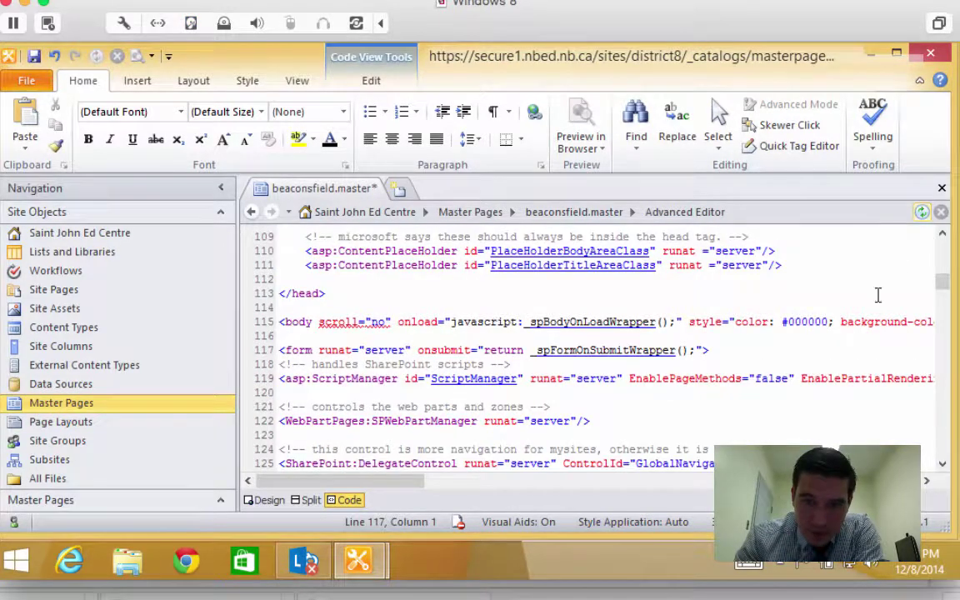
click(942, 188)
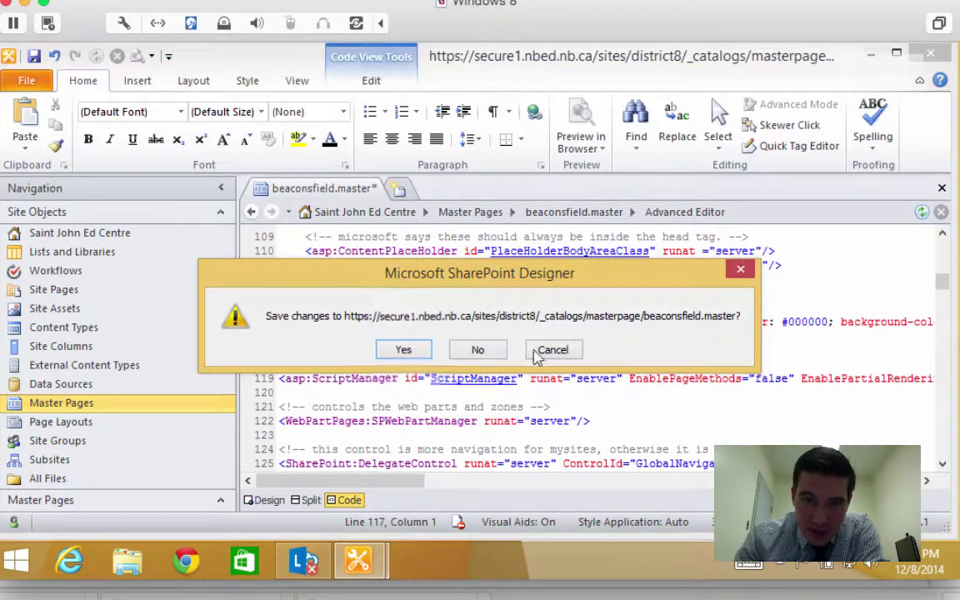
click(400, 350)
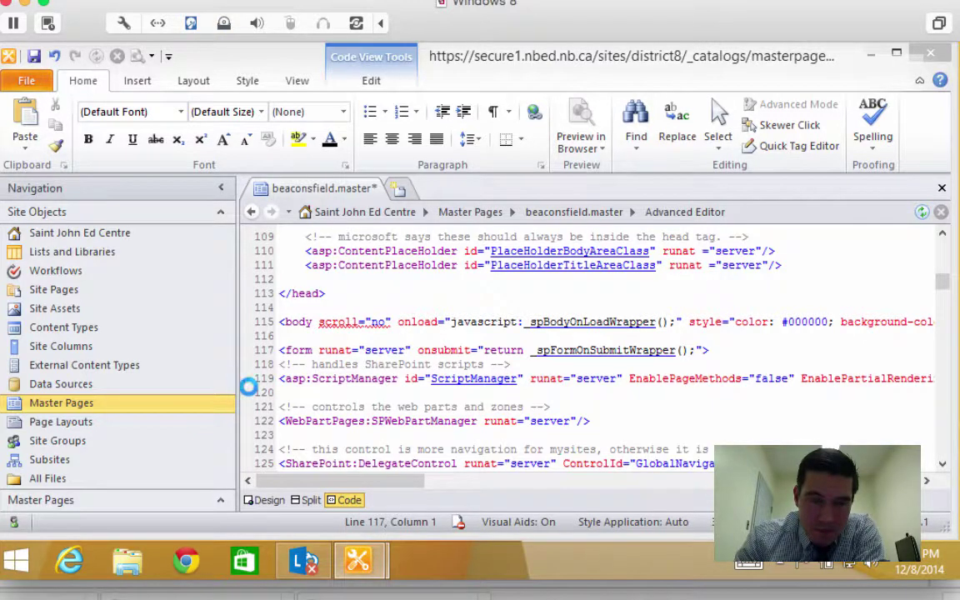
scroll(311, 418, down, 2)
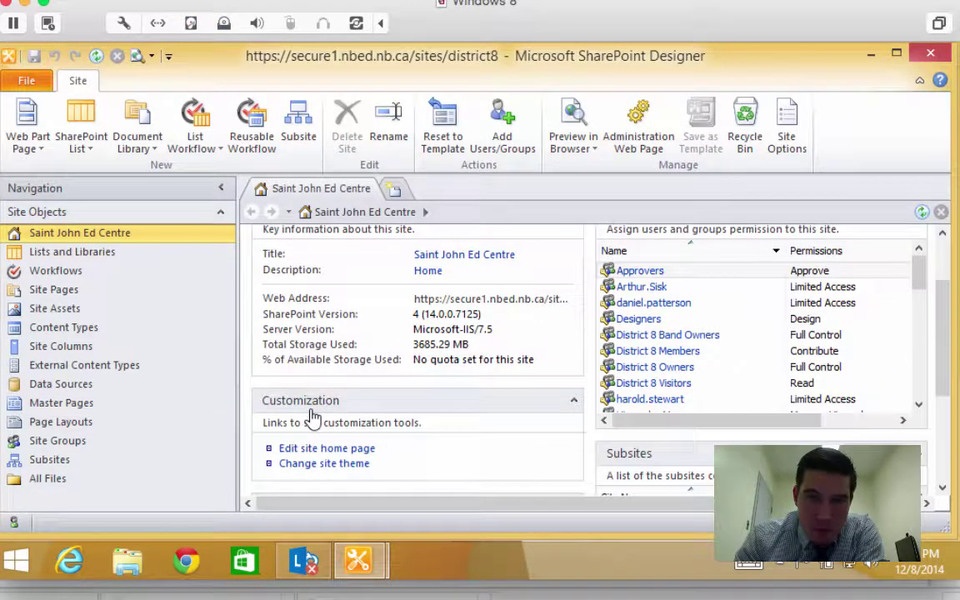
Check in beaconsfield.master from Master Pages, choosing Publish a major version
click(60, 403)
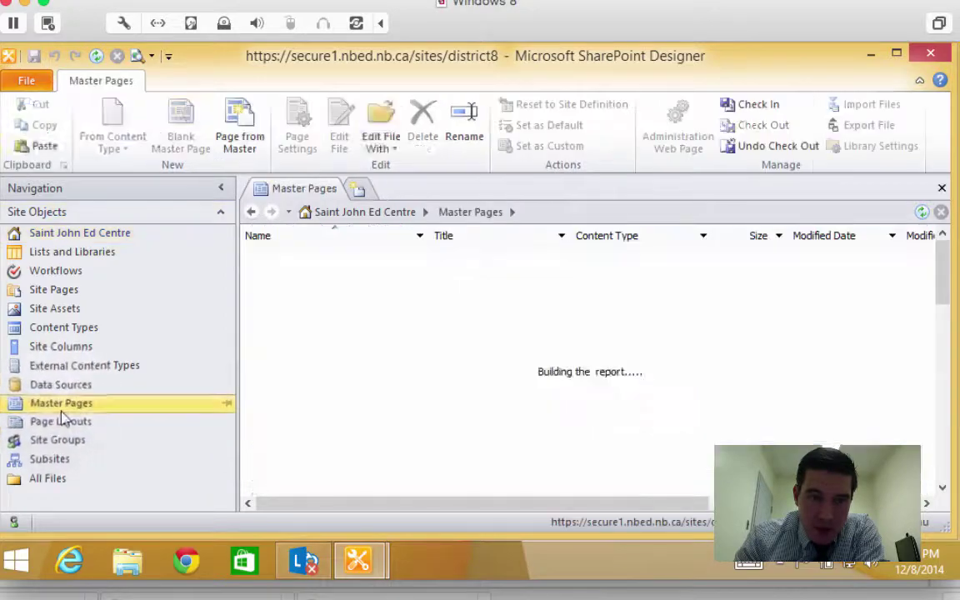
click(248, 401)
right_click(275, 400)
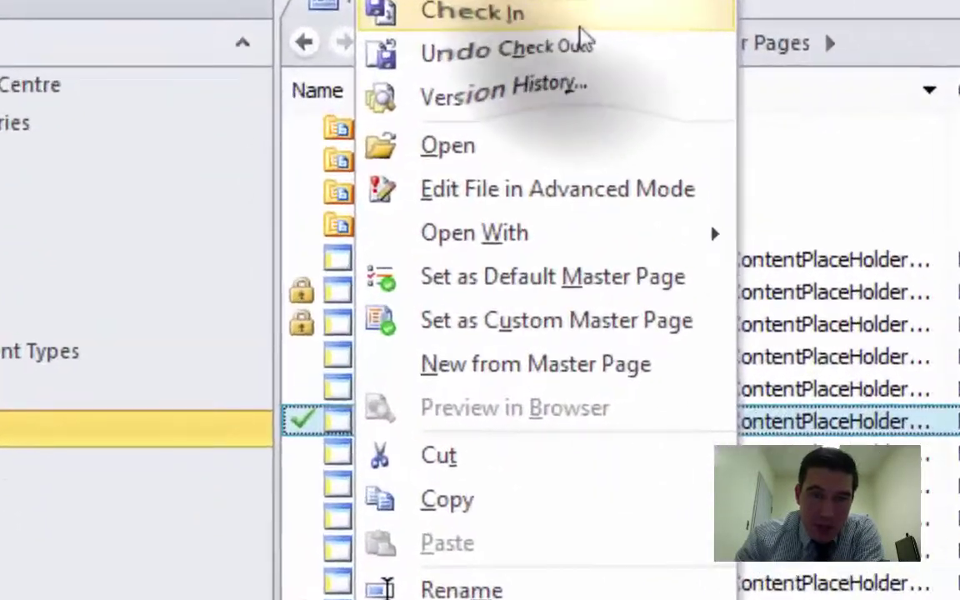
click(581, 25)
click(551, 148)
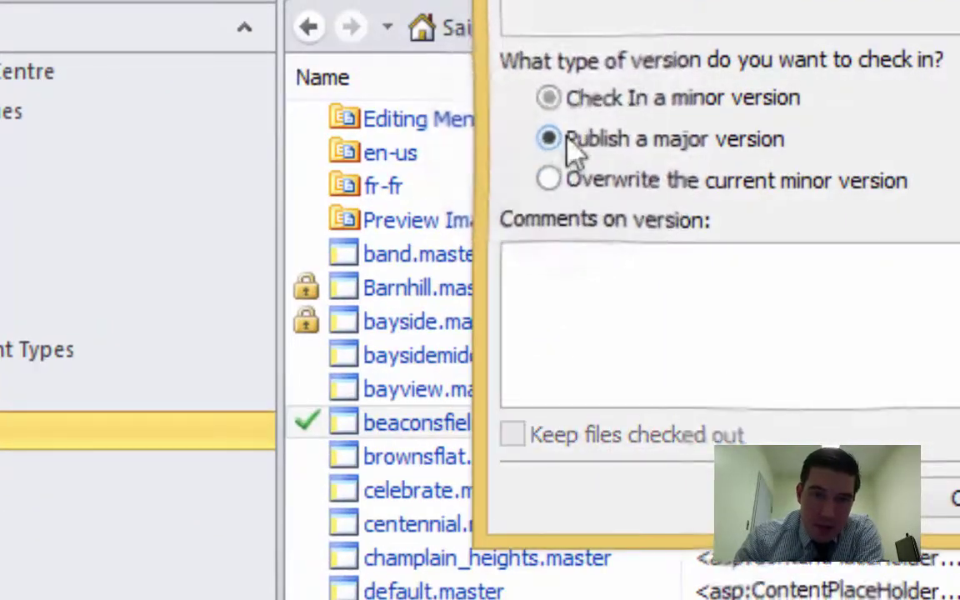
key(Return)
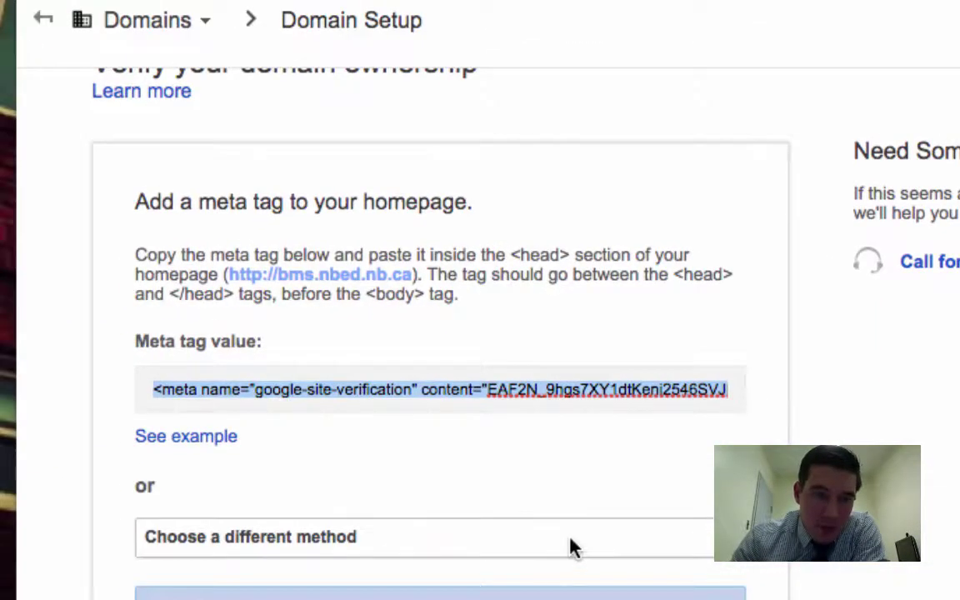
Confirm the meta tag is on the homepage, verify bms.nbed.nb.ca, and continue setup
scroll(574, 548, down, 3)
click(208, 474)
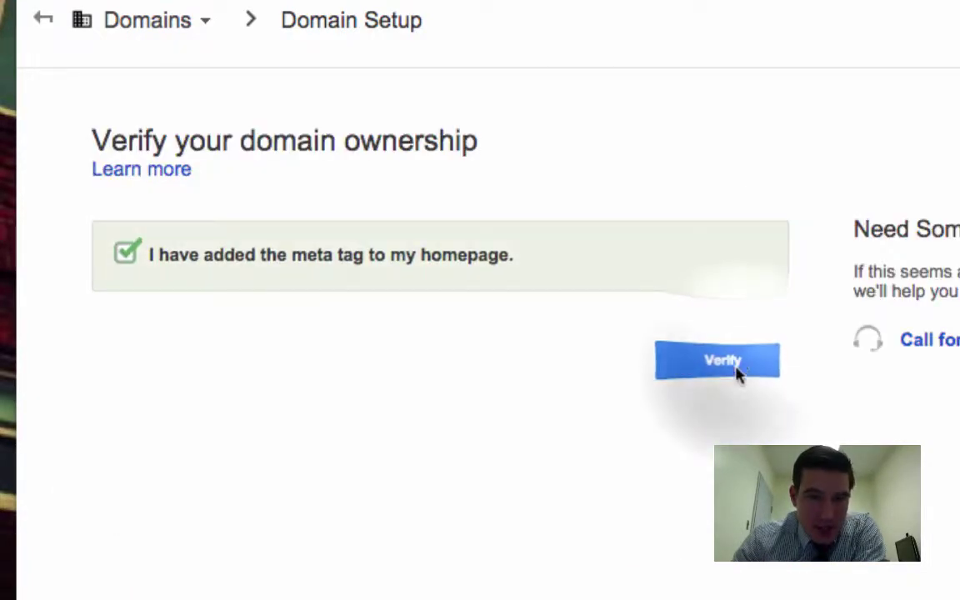
click(737, 369)
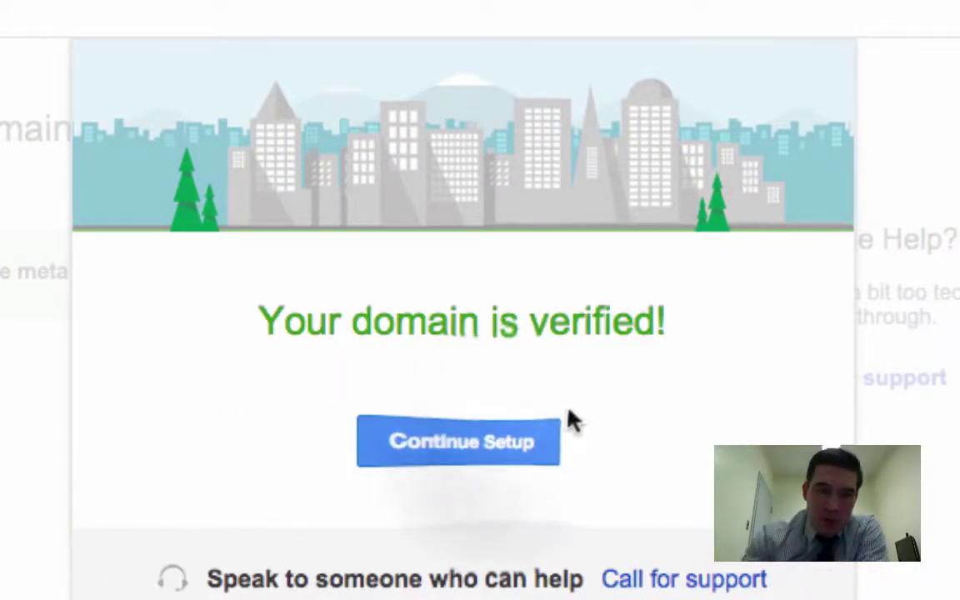
click(499, 454)
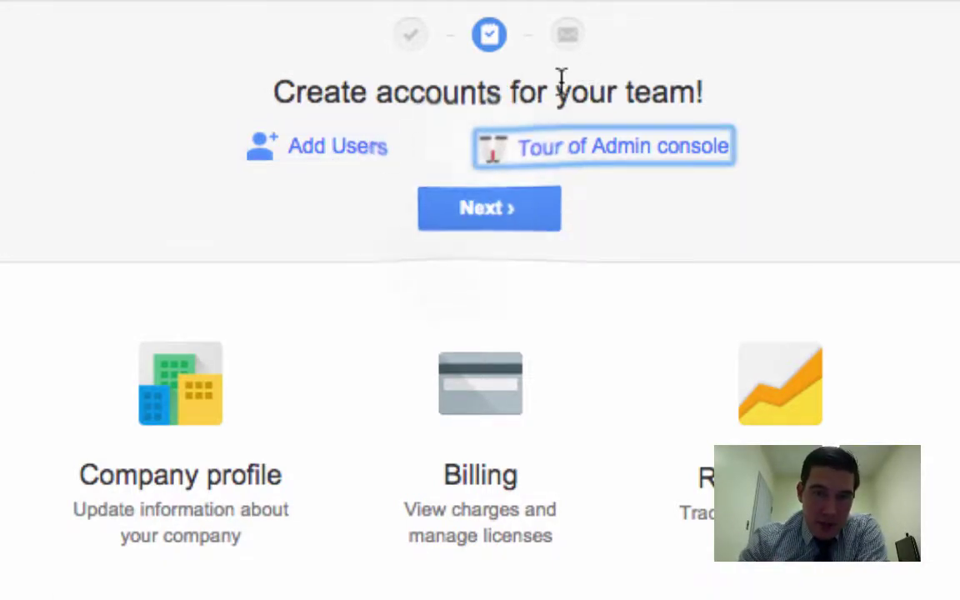
Skip past the create-accounts step and open the Users list showing Beaconsfield Middle
click(480, 212)
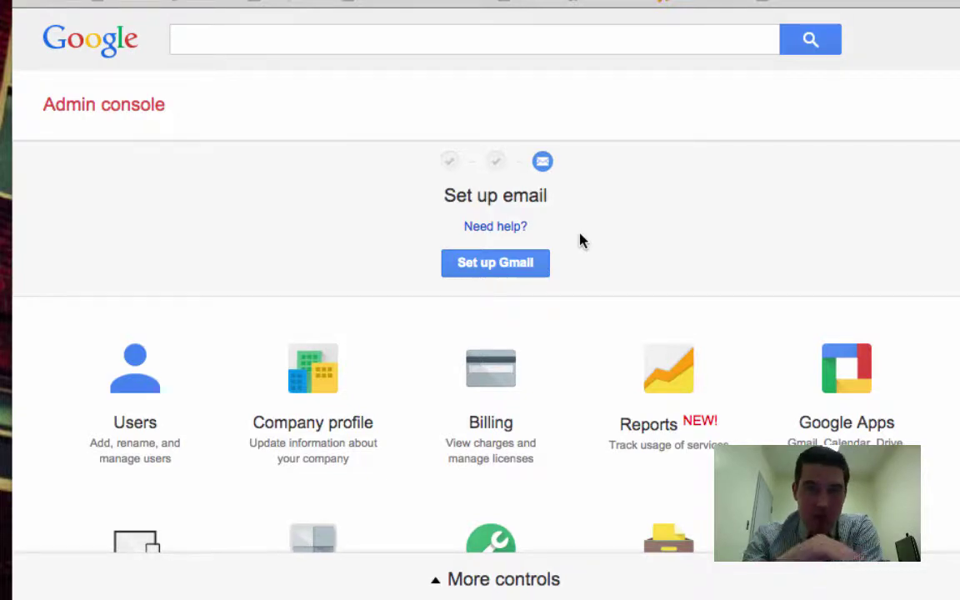
click(121, 393)
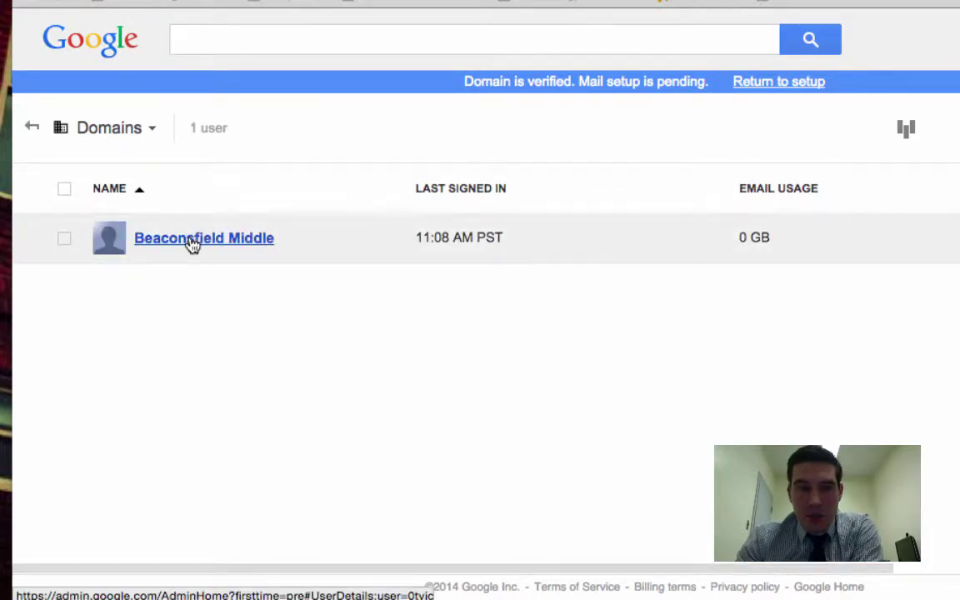
Review the verified domain's user list, then show all open windows
mouse_move(191, 243)
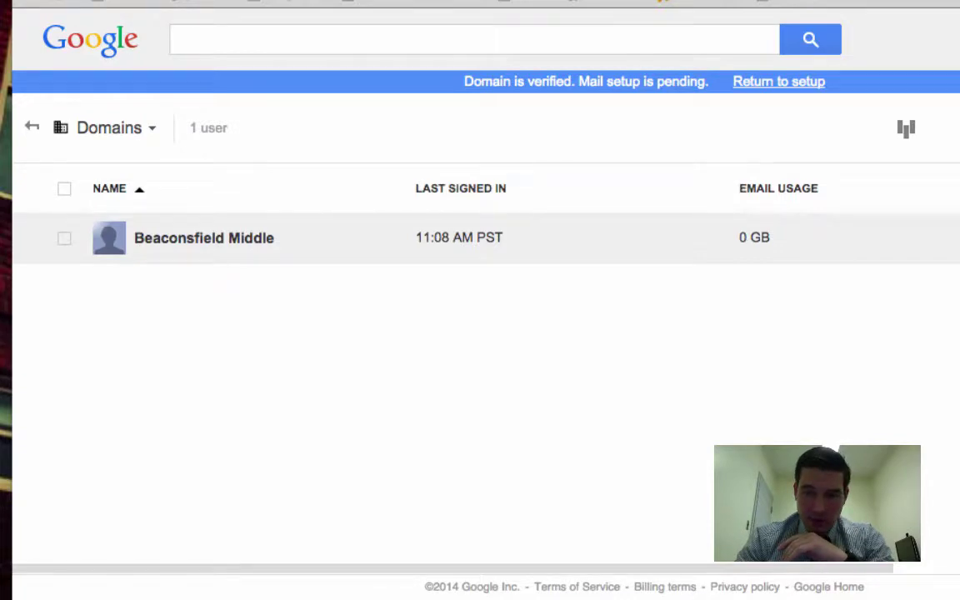
key(ctrl+Up)
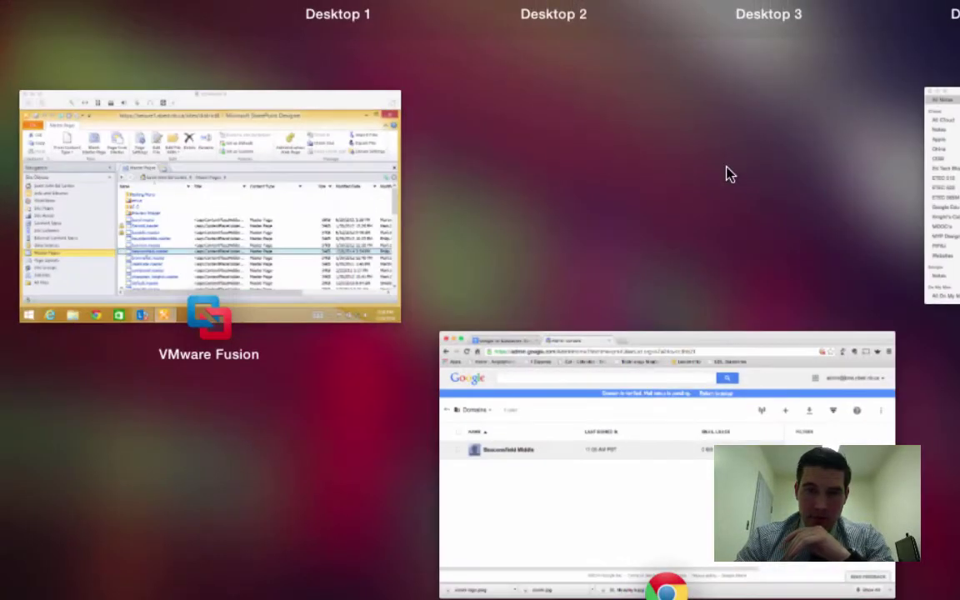
From the sign-up confirmation email in Outlook, open the Step 3 upgrade request form link
click(943, 172)
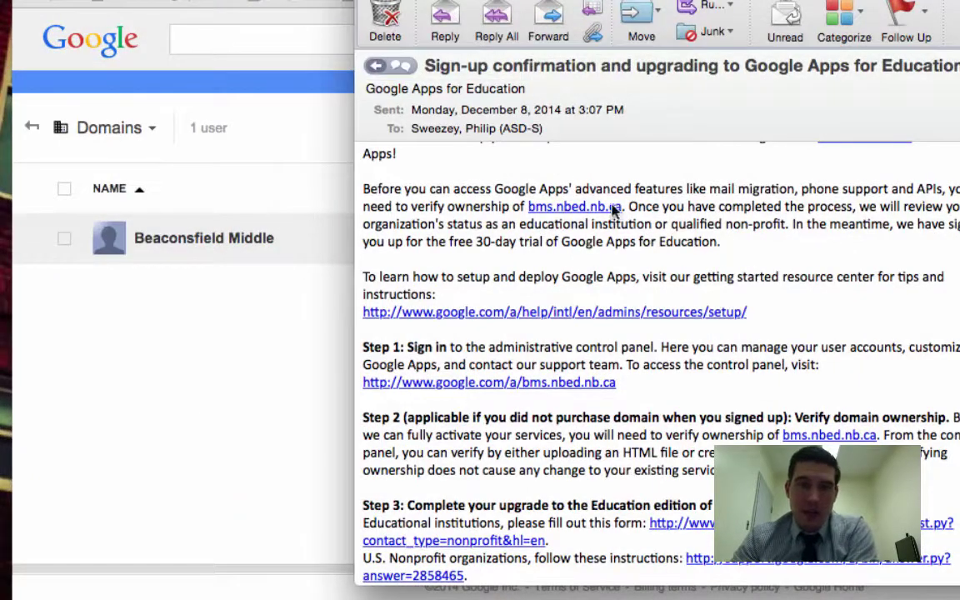
scroll(583, 342, down, 1)
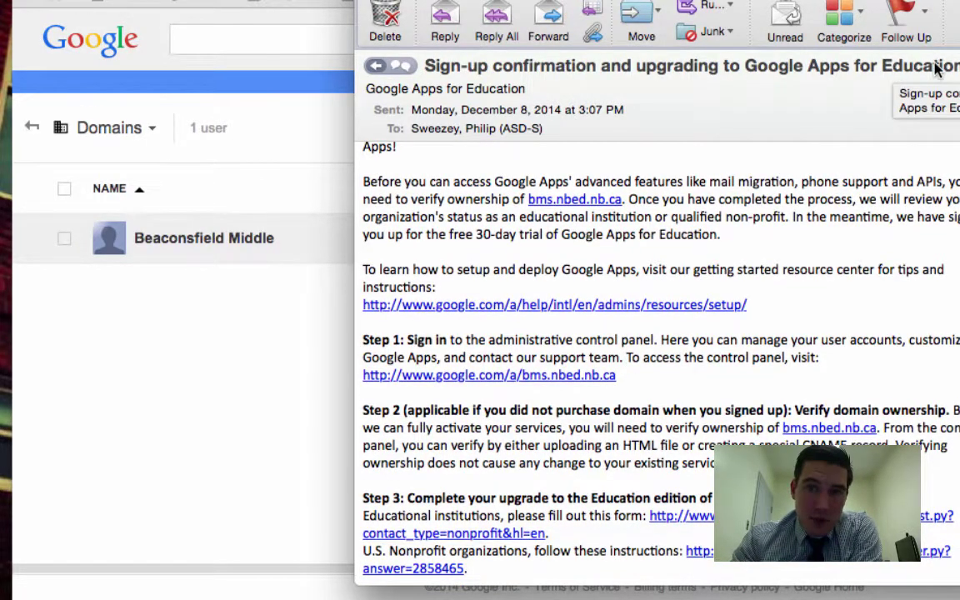
scroll(628, 376, down, 5)
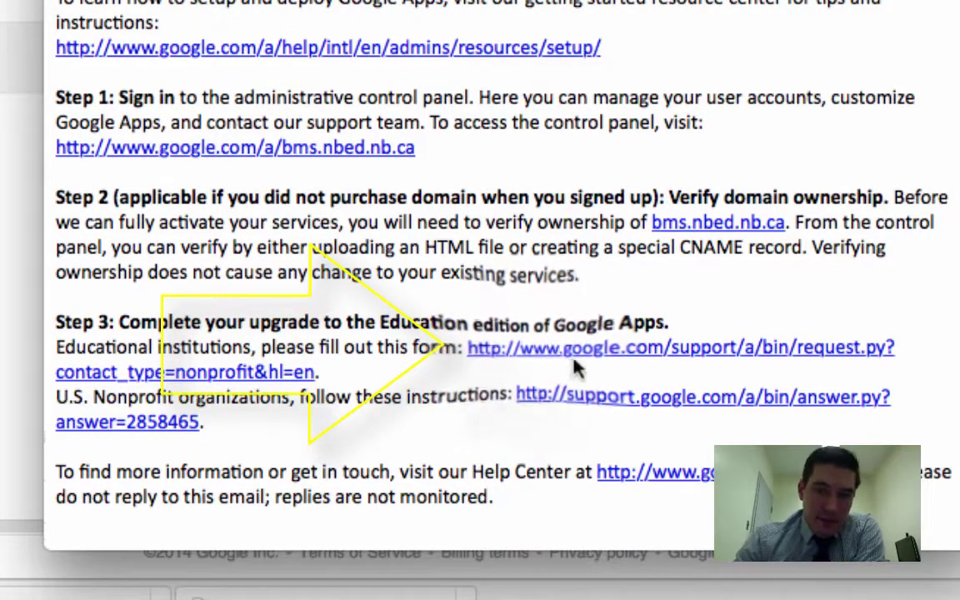
click(535, 350)
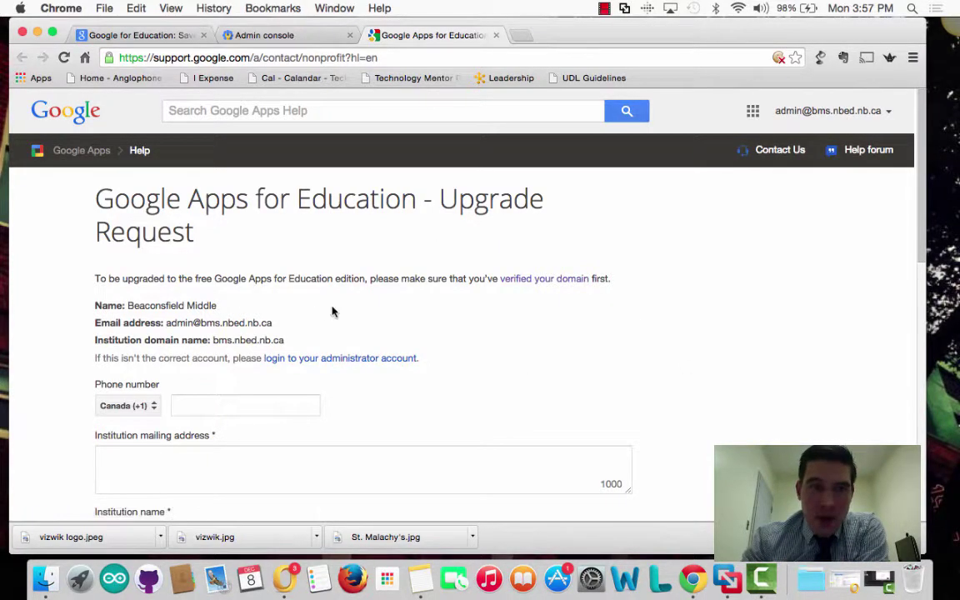
Enter the school's phone number and clear the wrongly autofilled address
scroll(248, 310, down, 3)
scroll(249, 308, up, 3)
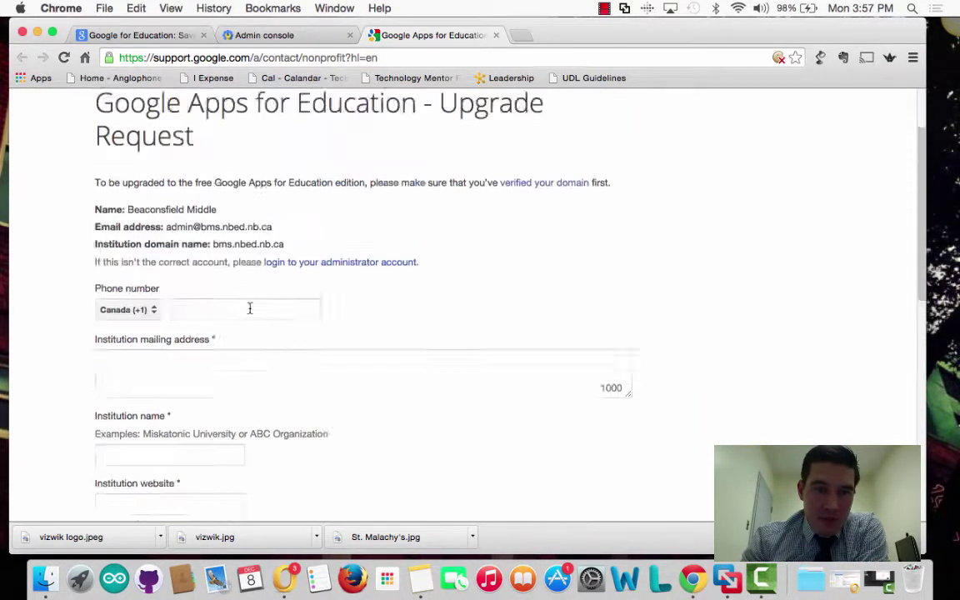
click(237, 398)
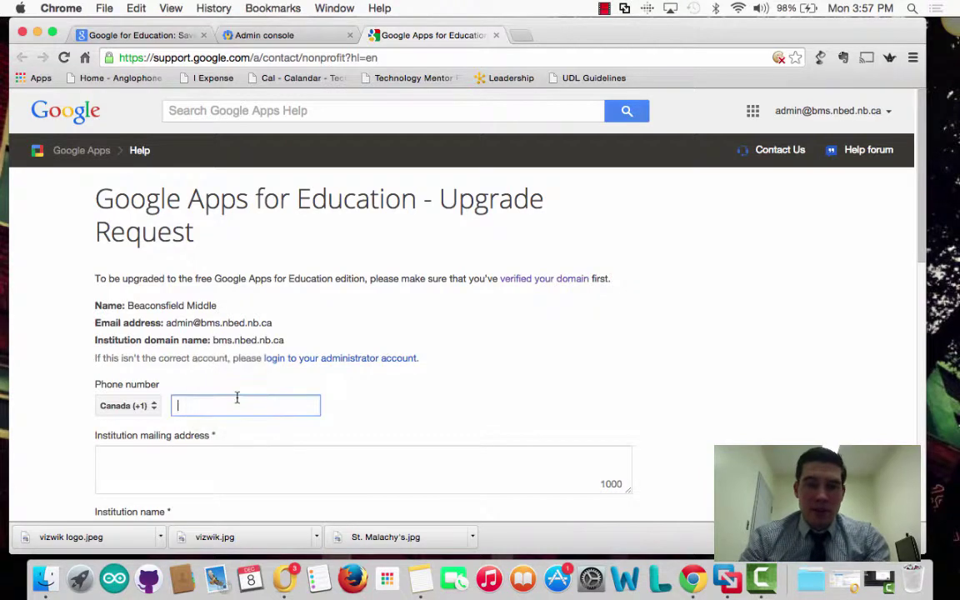
text(506)
key(Down)
key(Tab)
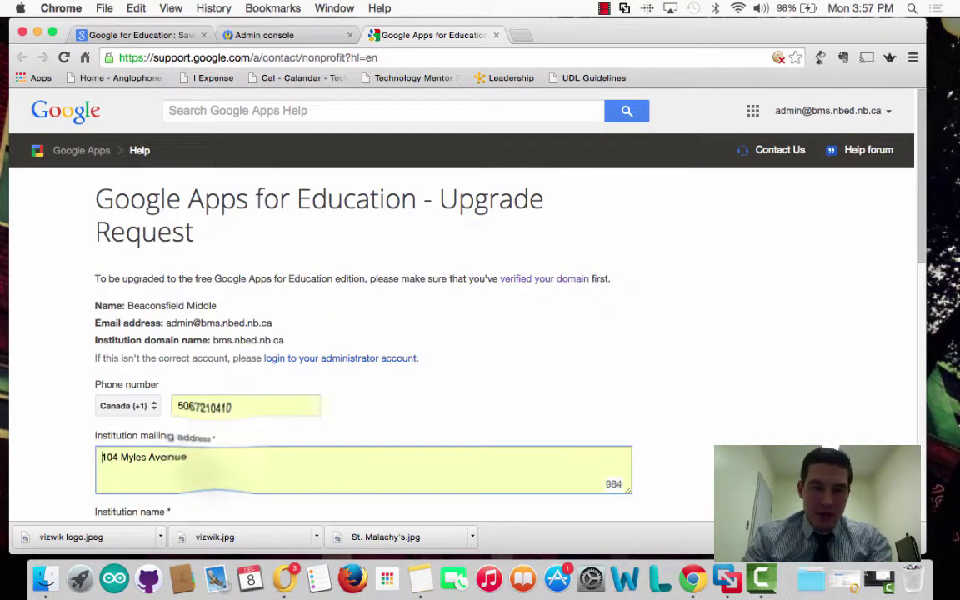
triple_click(216, 453)
key(BackSpace)
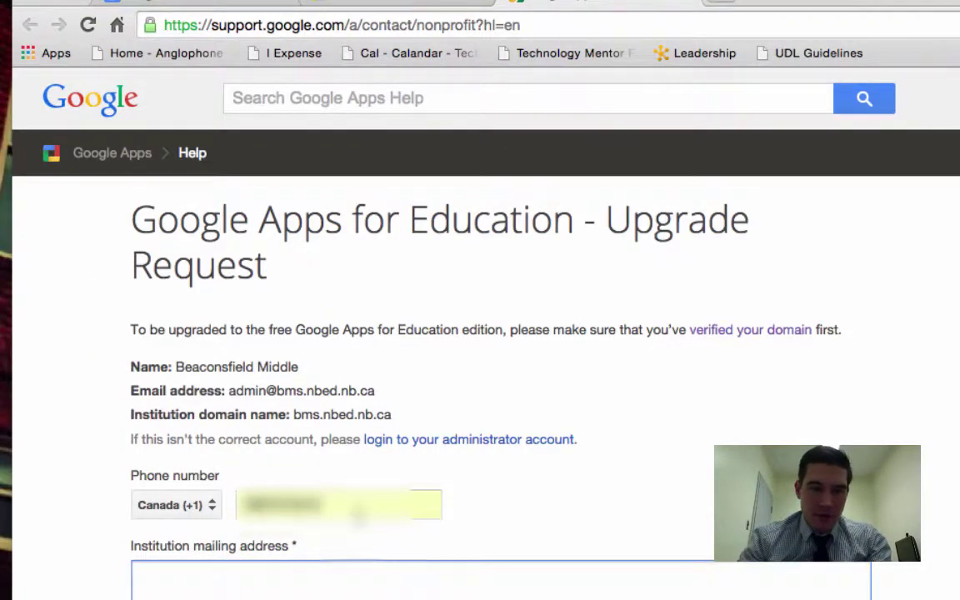
click(357, 506)
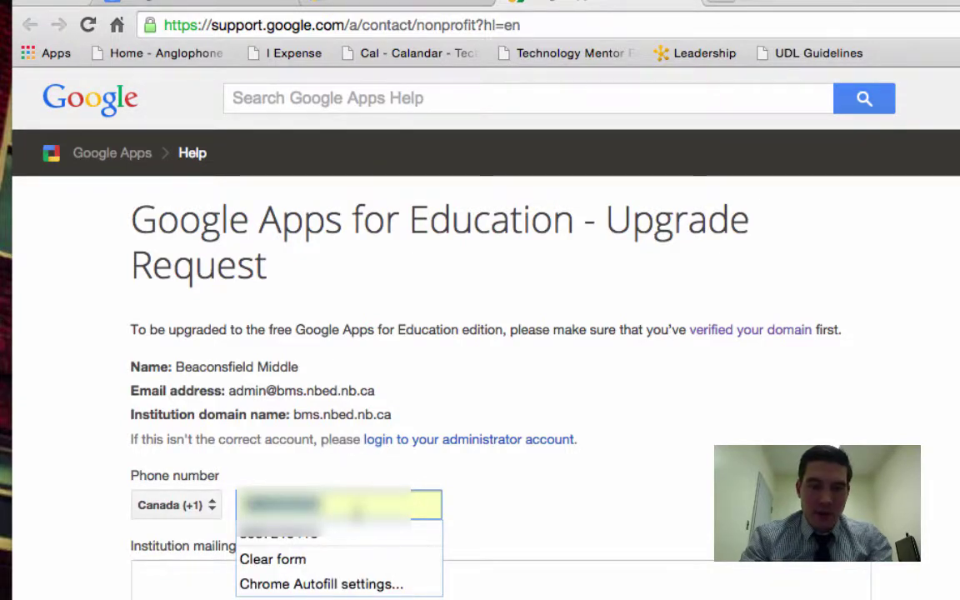
text(506721)
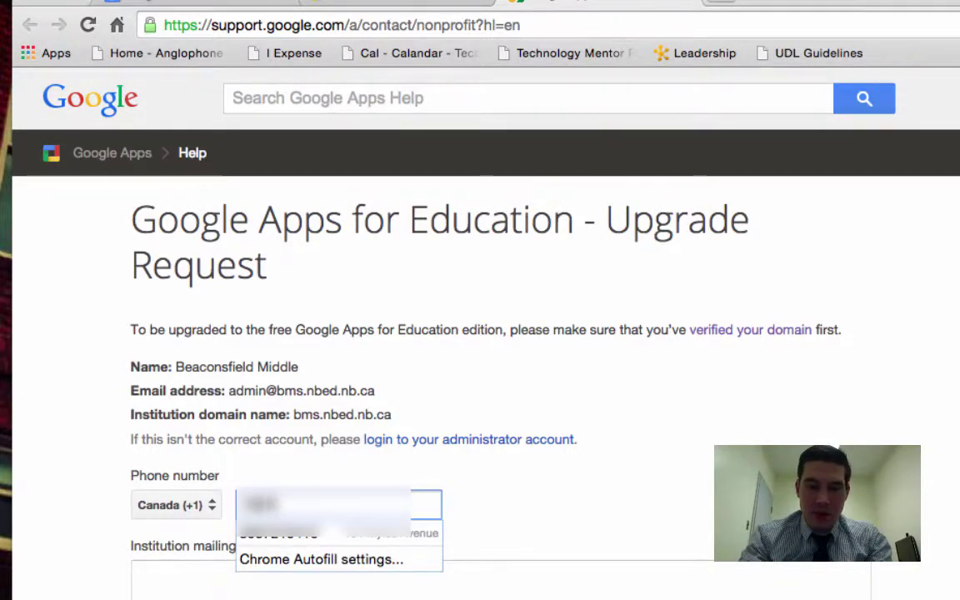
text(****)
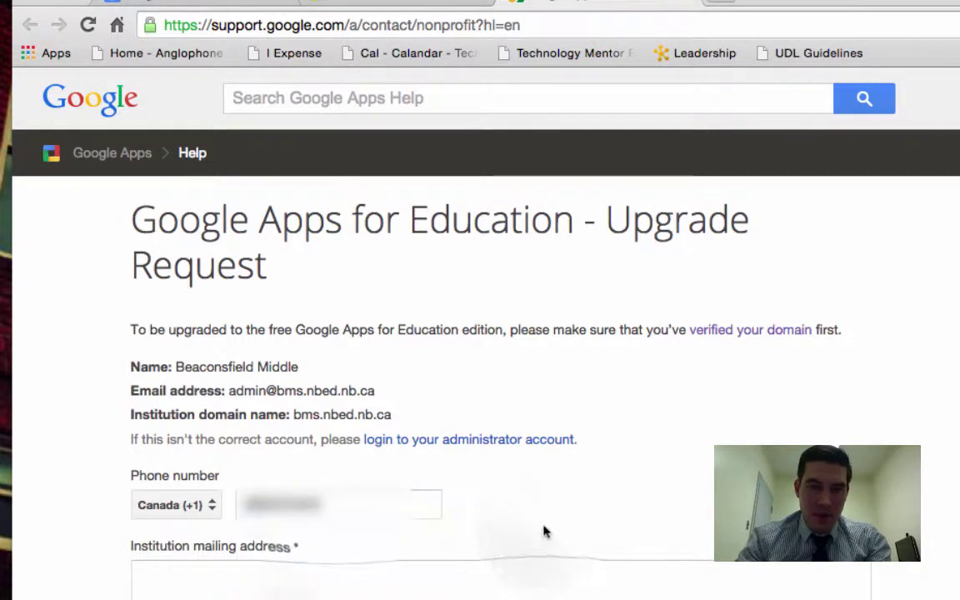
Fill in the mailing address, name Beaconsfield Middle School and website bms.nbed.nb.ca
click(332, 587)
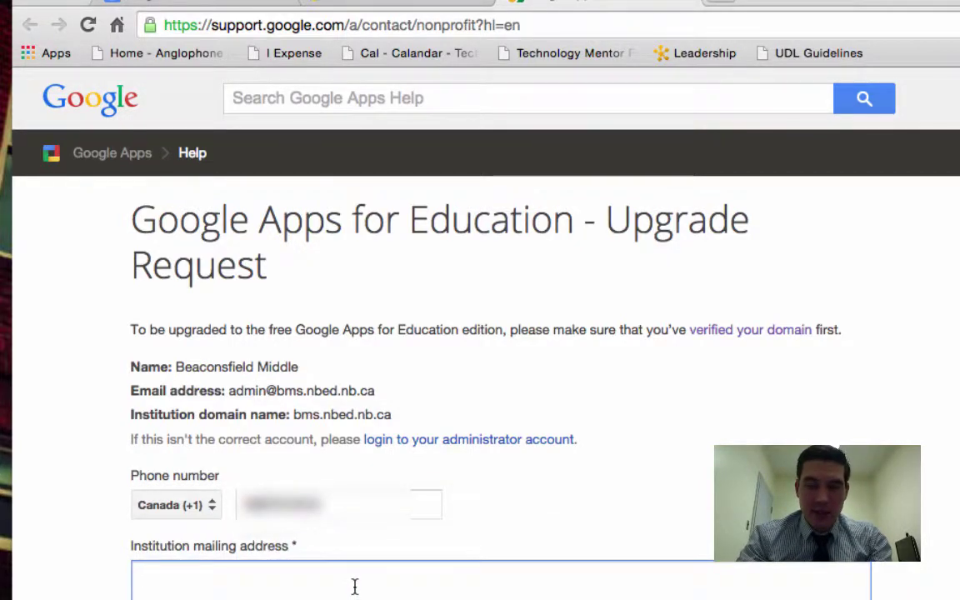
text(630 F)
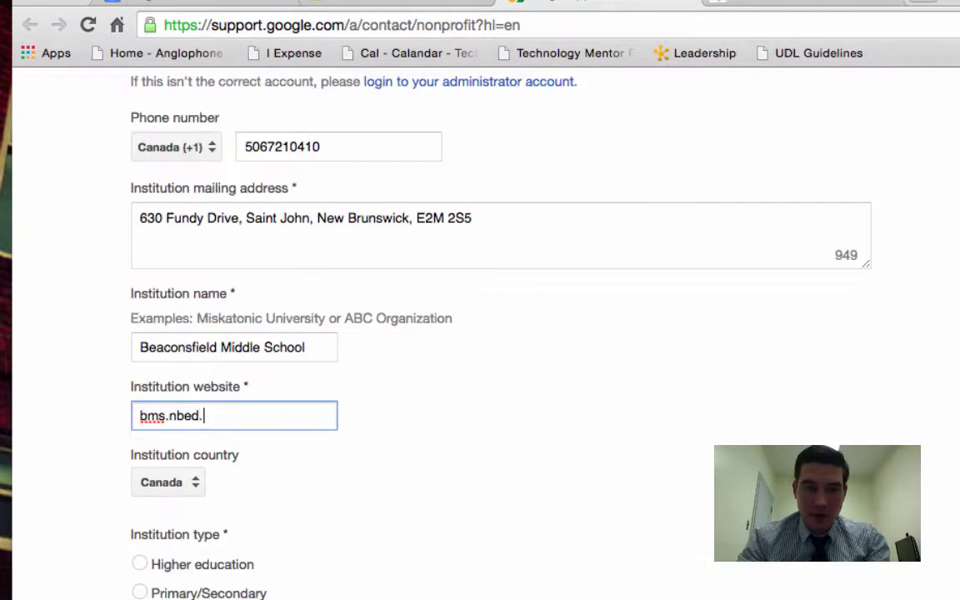
text(nb.ca)
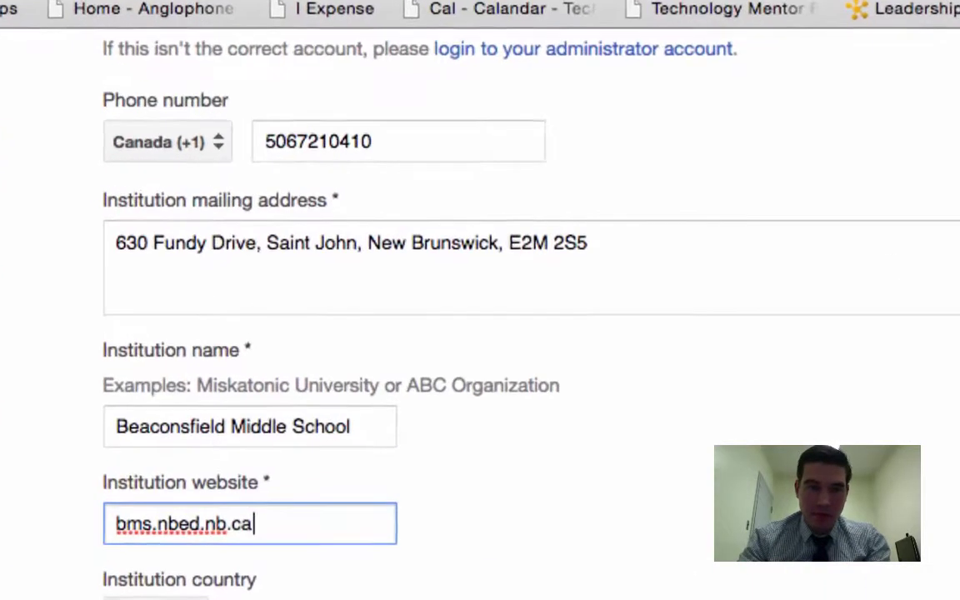
key(Tab)
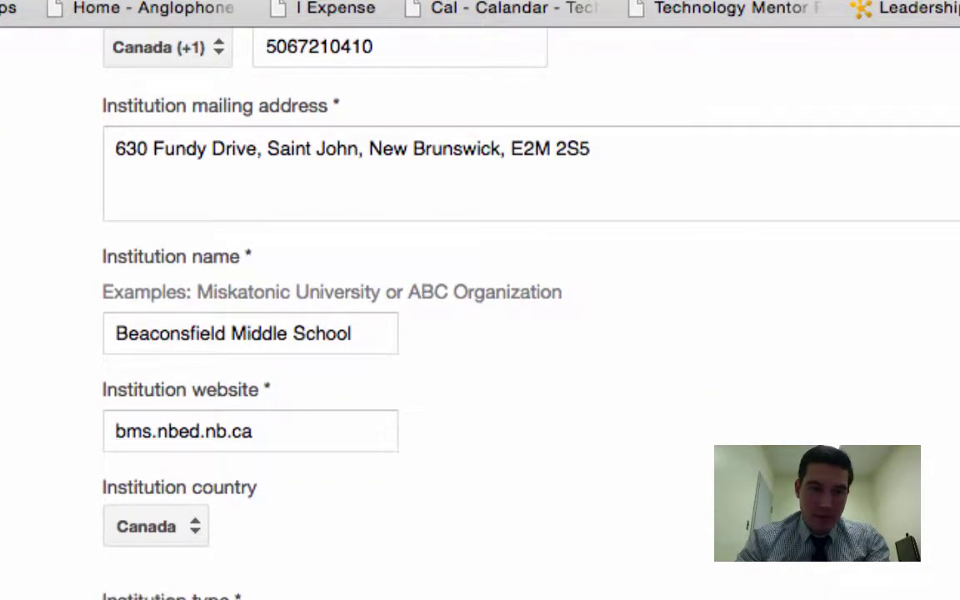
scroll(307, 317, down, 10)
click(289, 176)
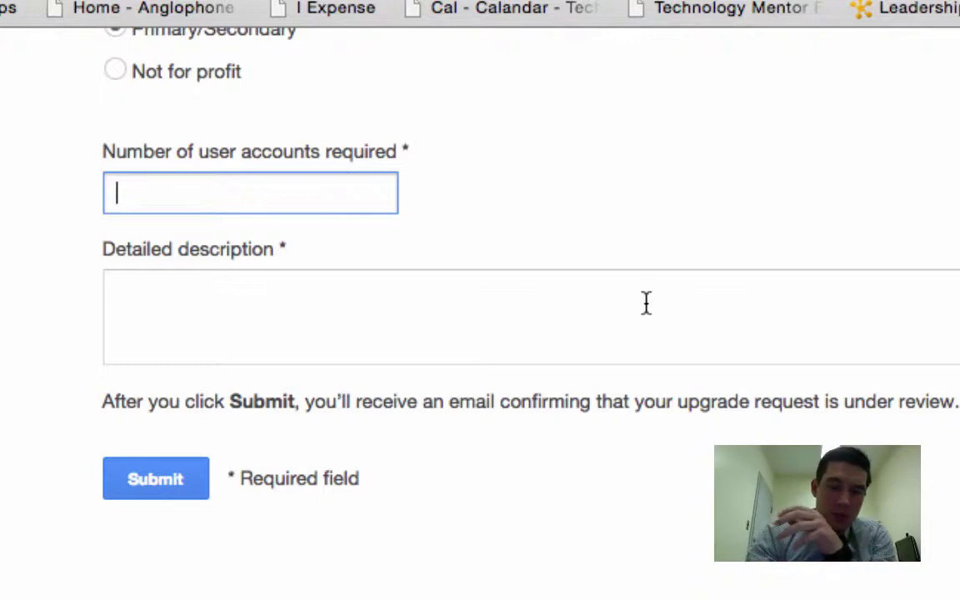
Enter 400 user accounts, write the Grade 8 rollout description, and submit the request
text(400)
click(589, 347)
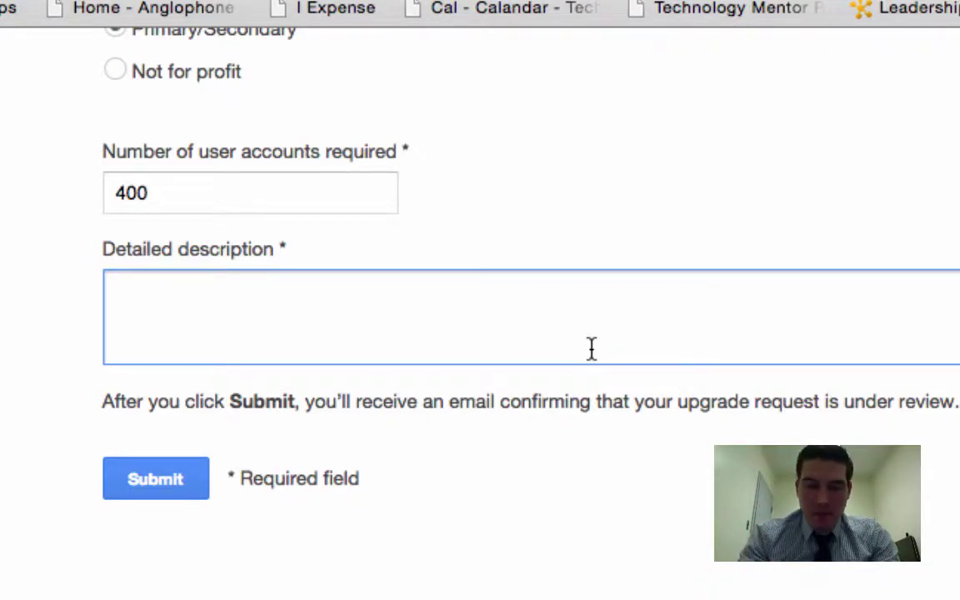
text(Beacson)
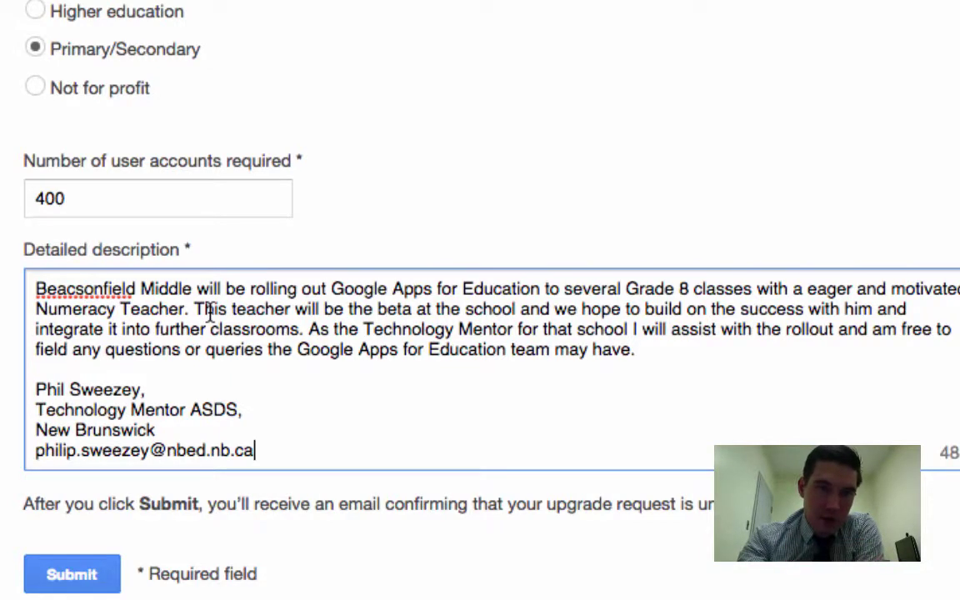
scroll(190, 119, up, 3)
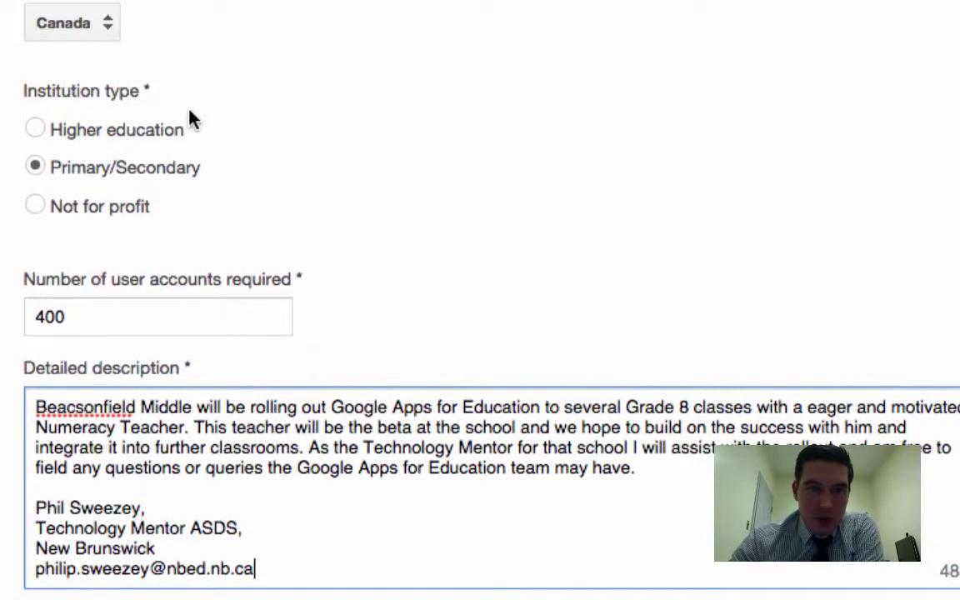
scroll(190, 119, up, 10)
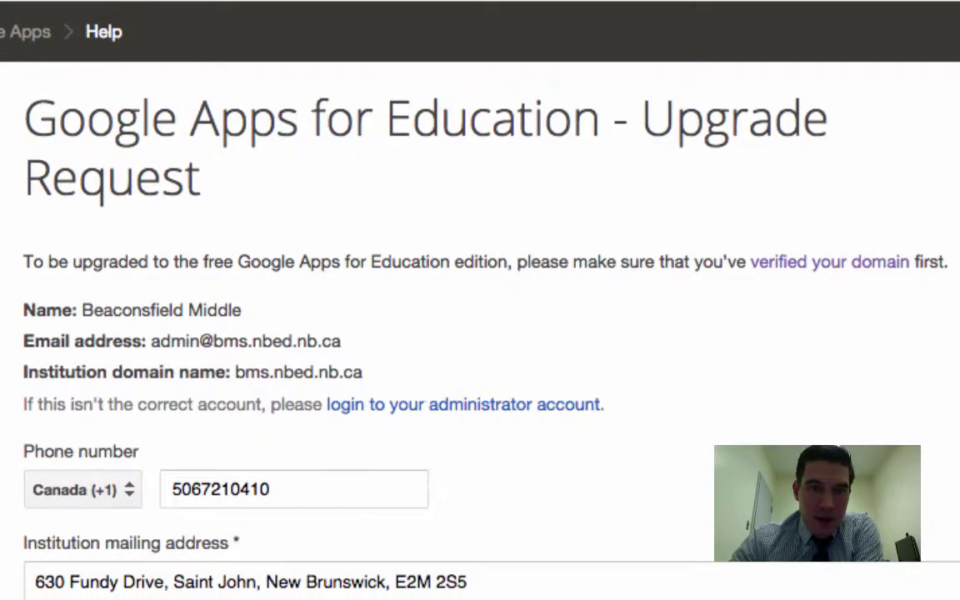
scroll(585, 401, down, 15)
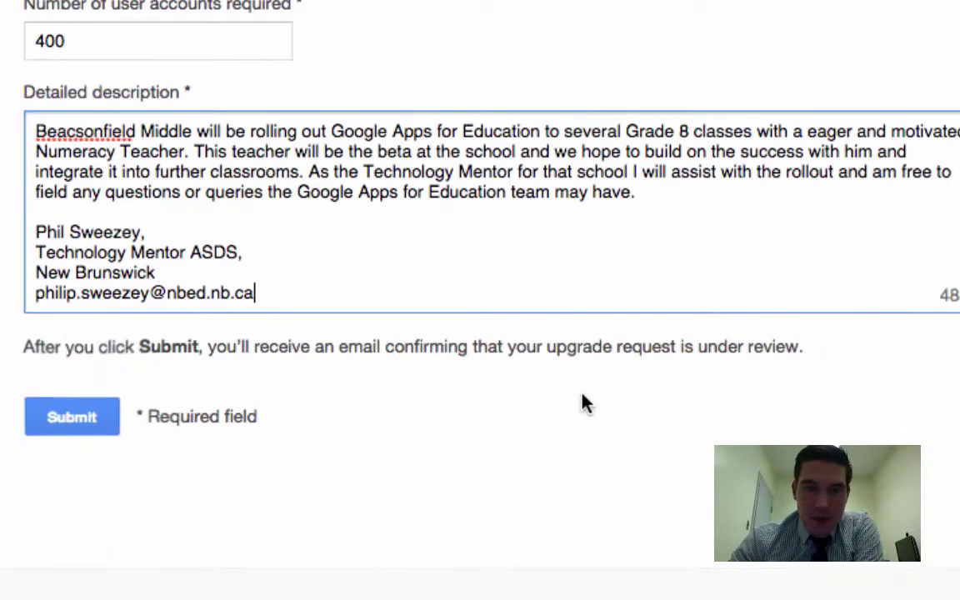
click(86, 422)
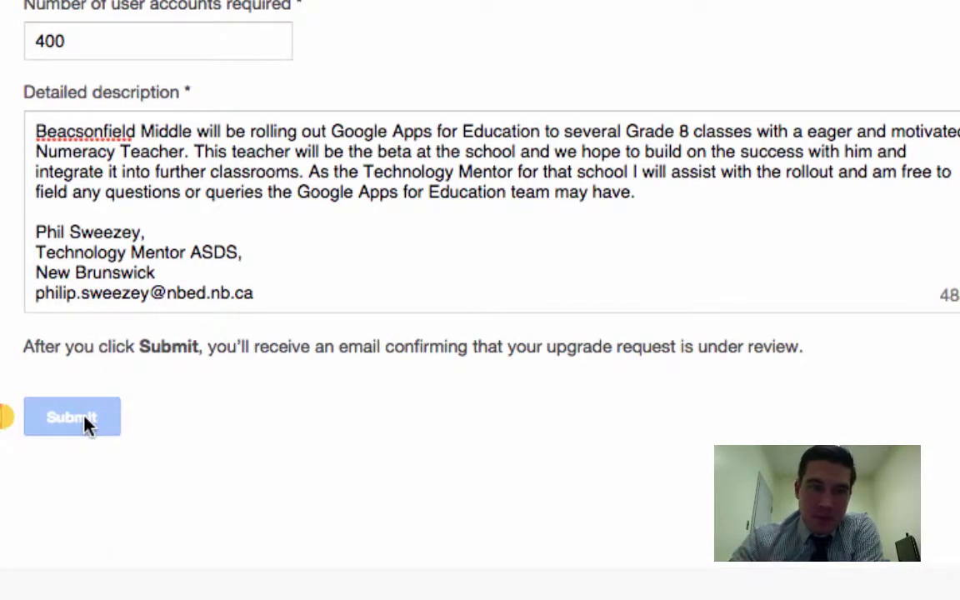